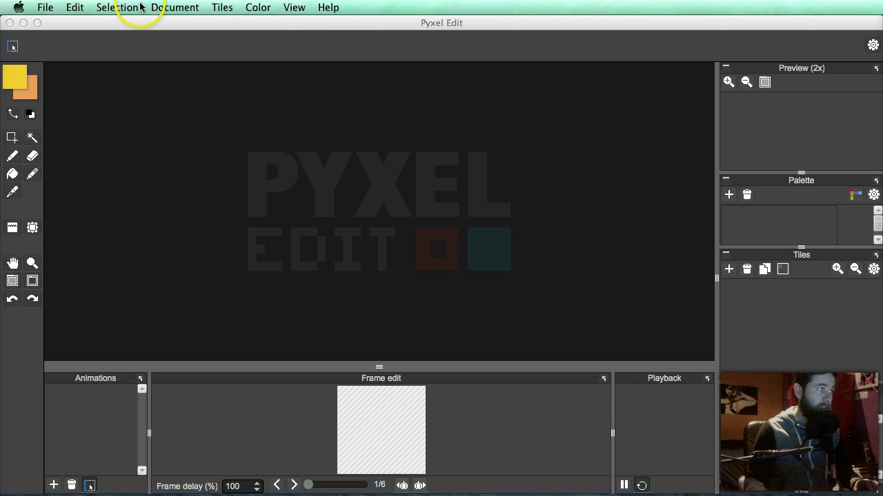
Step: Create a new tiled document, 4 tiles wide and 3 tiles high, with 16 by 16 pixel tiles
click(45, 7)
click(76, 23)
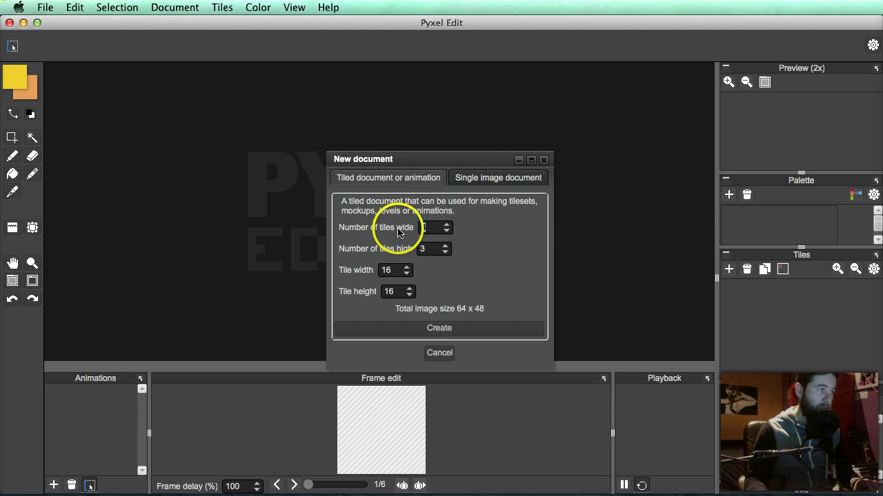
click(468, 330)
drag(249, 76, 341, 73)
click(562, 78)
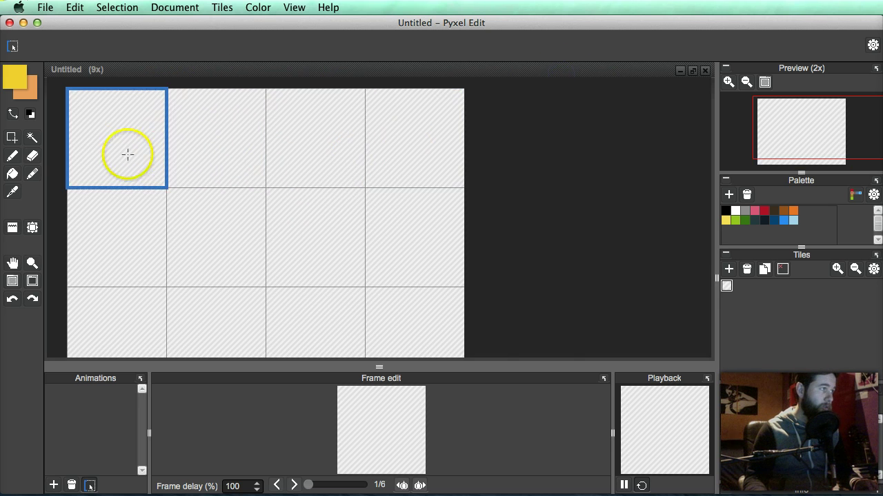
key(space)
drag(124, 149, 298, 172)
Step: Set the foreground color to bright yellow, hex fff3f40a
click(21, 80)
drag(380, 95, 393, 133)
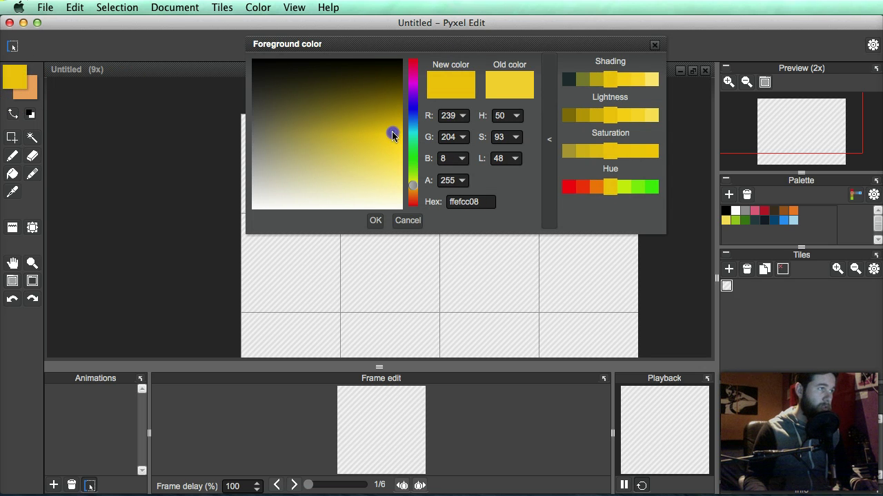
click(413, 183)
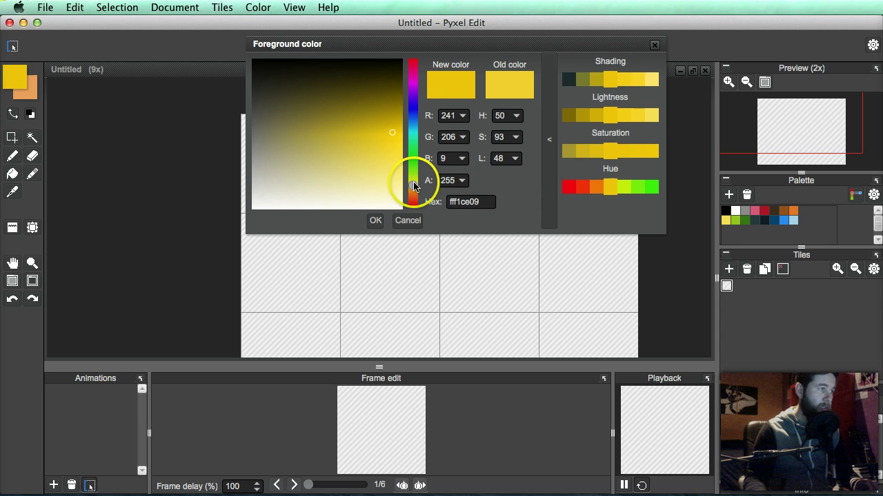
drag(413, 182, 415, 185)
click(392, 131)
click(372, 220)
Step: Paint a solid yellow vertical block about 3 pixels wide and 10 pixels tall in the first tile with the Pen tool
drag(337, 185, 382, 196)
scroll(368, 191, up, 2)
drag(412, 227, 423, 244)
key(b)
click(440, 214)
key(alt)
drag(390, 218, 366, 201)
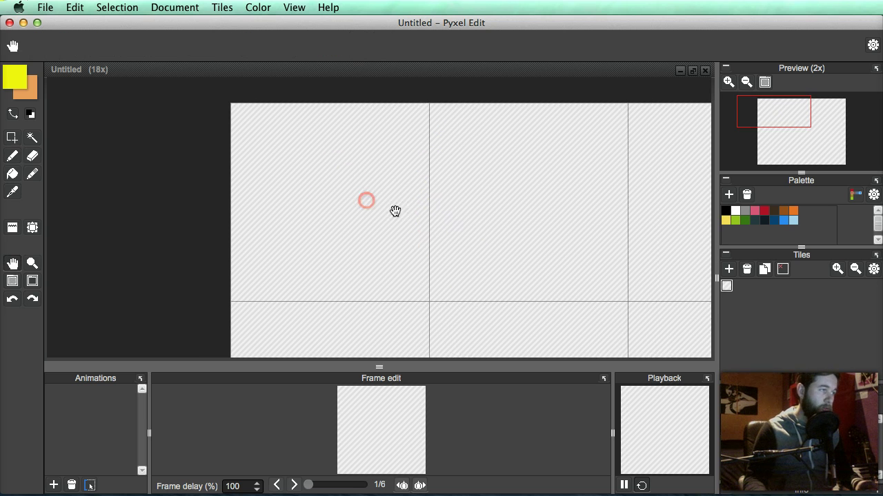
key(h)
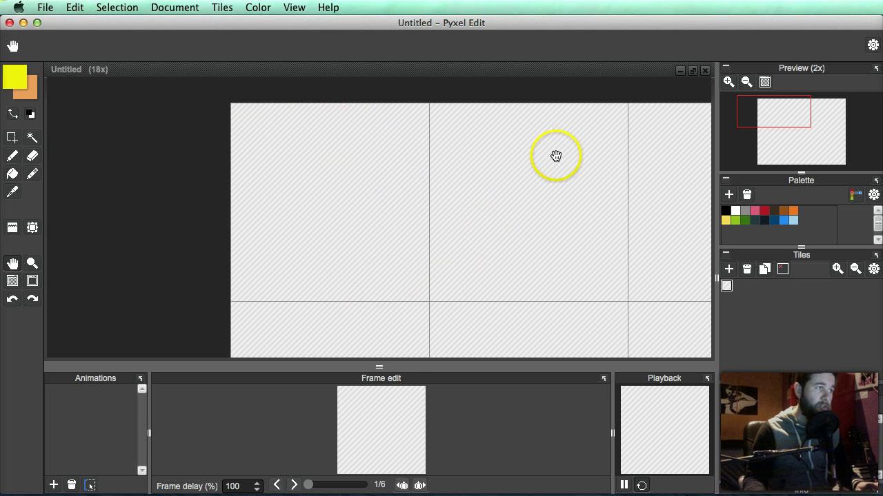
click(320, 185)
key(b)
click(311, 171)
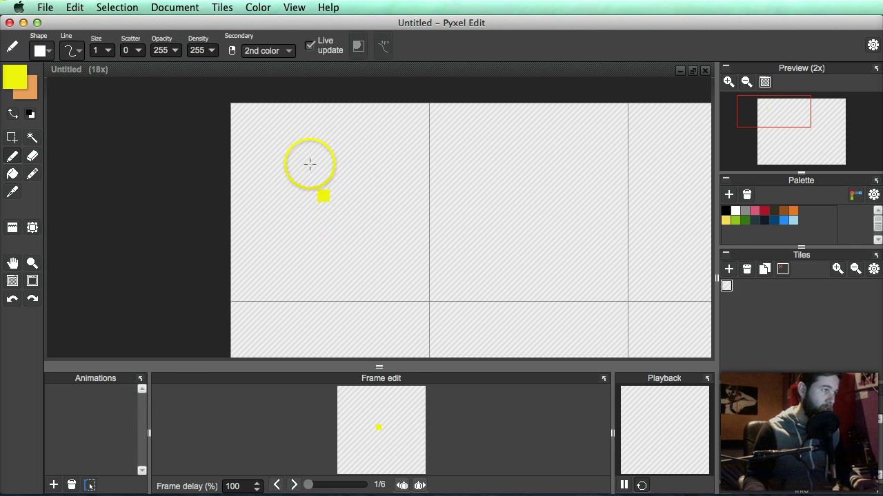
drag(311, 171, 313, 200)
click(323, 152)
drag(337, 148, 335, 201)
click(314, 151)
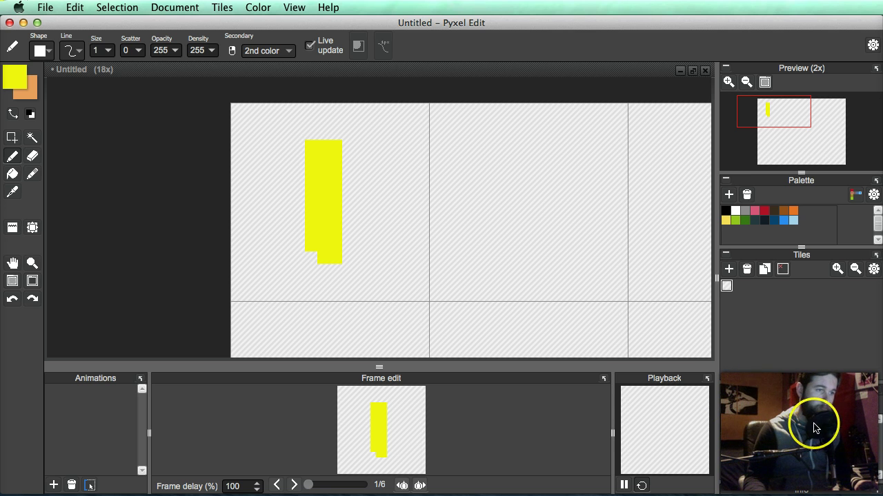
Step: Rename the upper layer bg, give the layer below it its own name, and toggle that lower layer's visibility
double_click(752, 426)
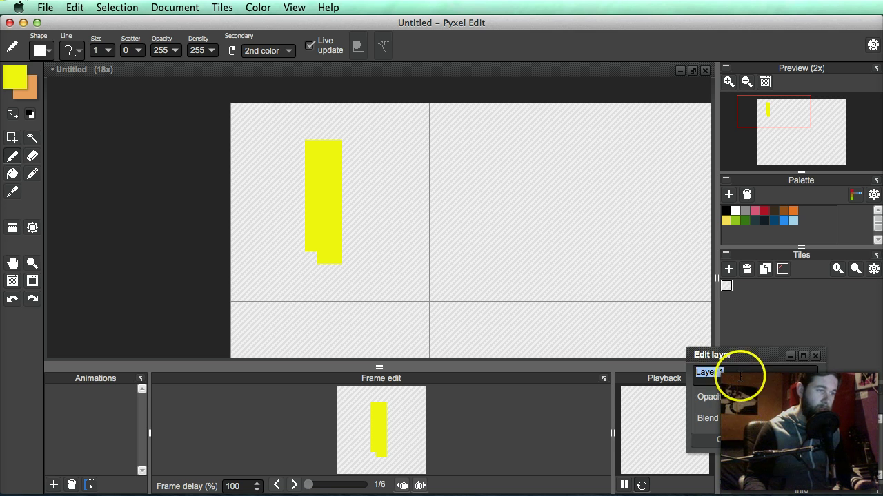
click(772, 447)
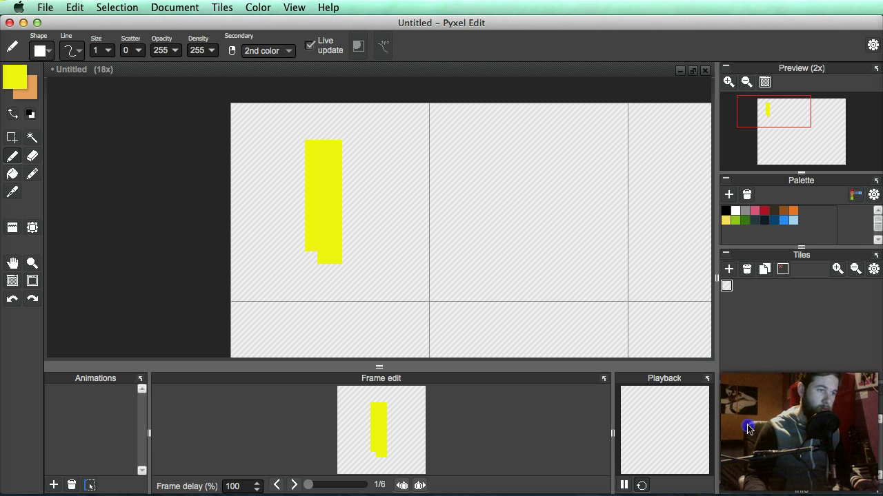
double_click(750, 428)
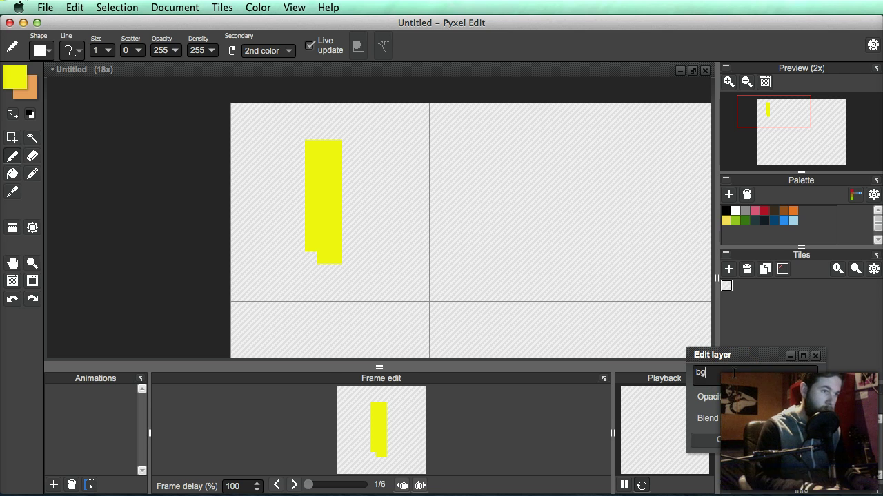
key(Return)
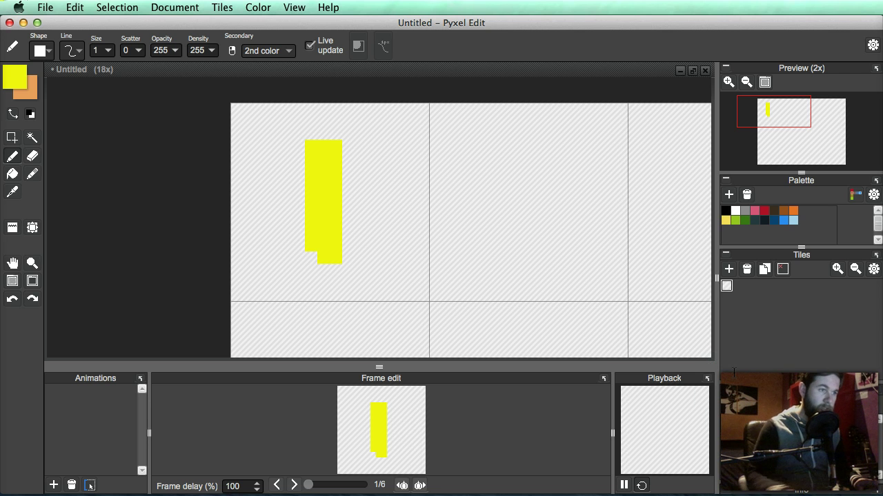
double_click(757, 445)
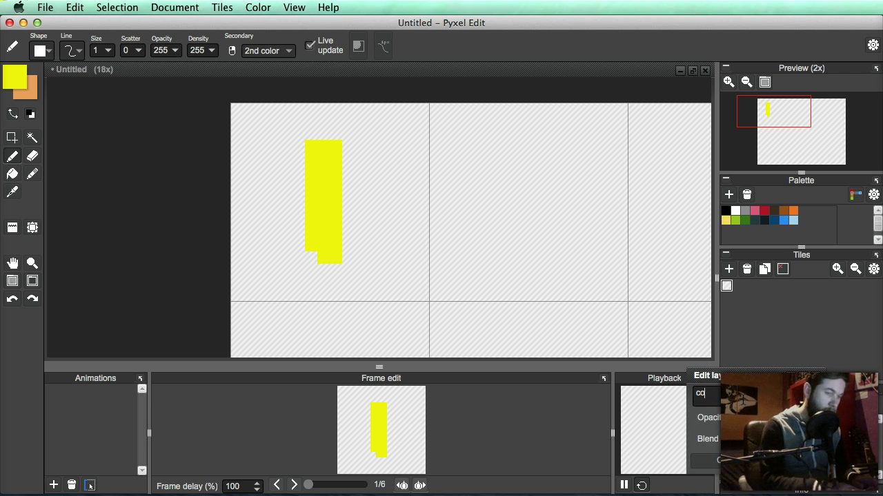
key(Return)
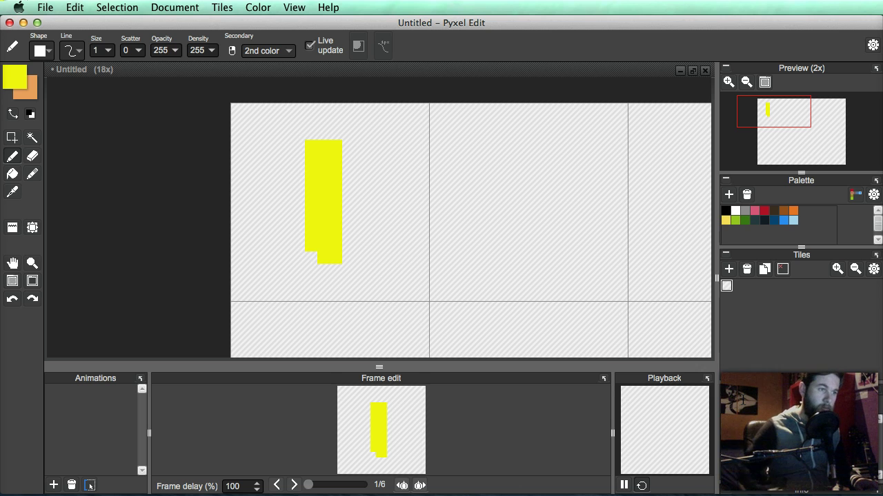
click(730, 446)
click(730, 446)
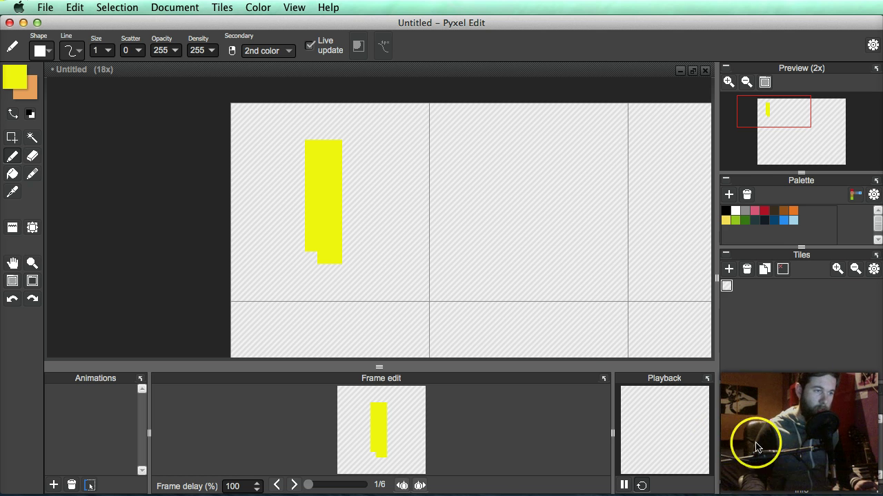
Step: Switch to the Fill tool and set the foreground color to a muted olive brown
key(f)
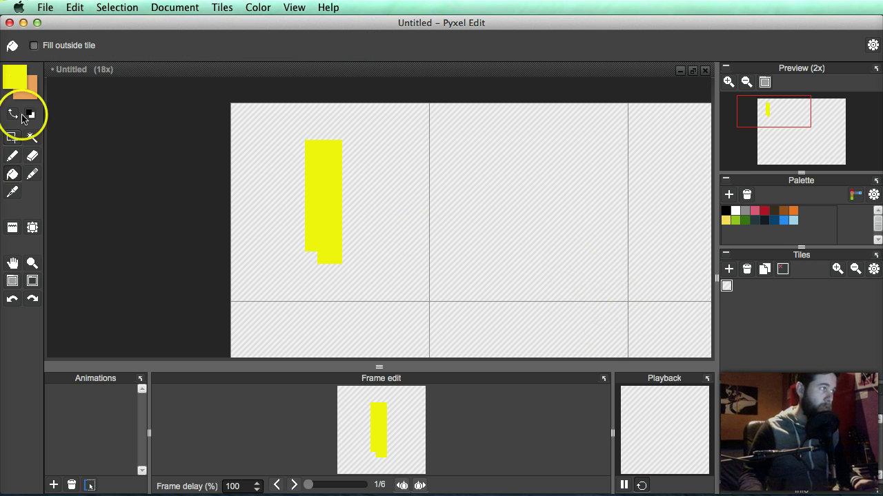
click(14, 74)
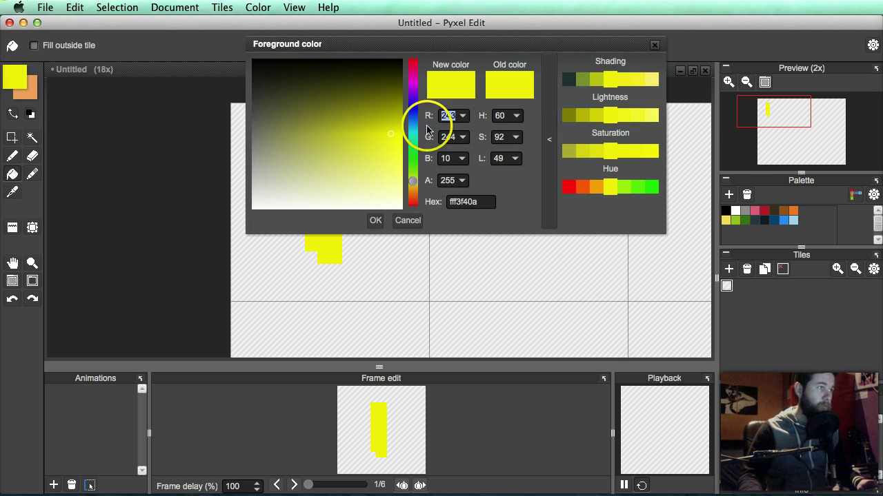
drag(419, 178, 413, 186)
click(364, 135)
mouse_move(364, 135)
mouse_down()
mouse_move(317, 153)
mouse_move(292, 118)
mouse_move(297, 133)
mouse_up()
click(654, 44)
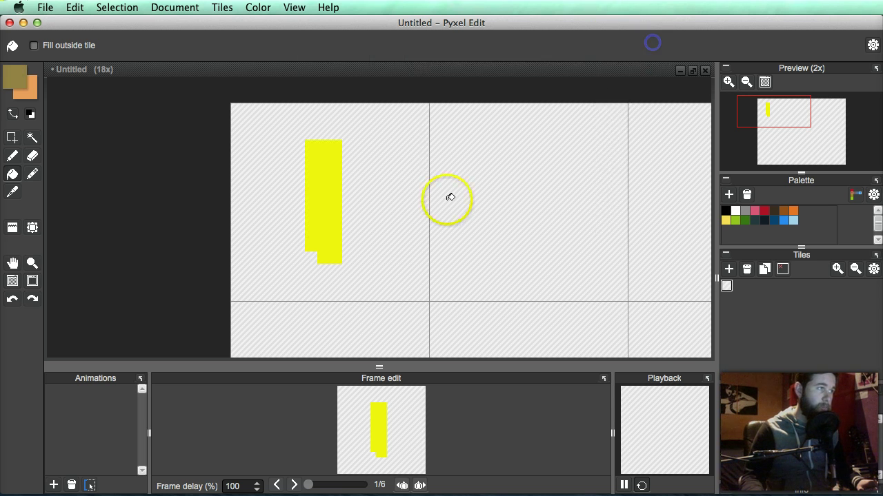
Step: Fill the empty background of all tiles with olive brown, leaving the yellow block as it is
click(480, 206)
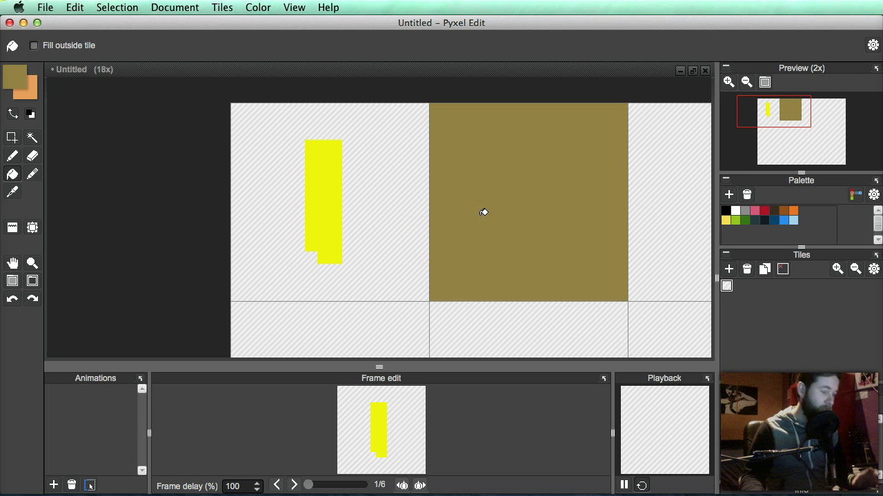
click(404, 183)
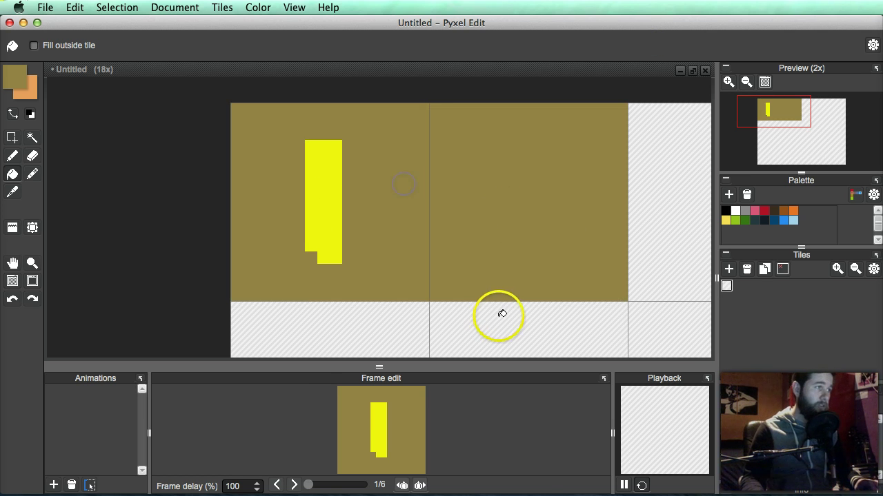
click(531, 323)
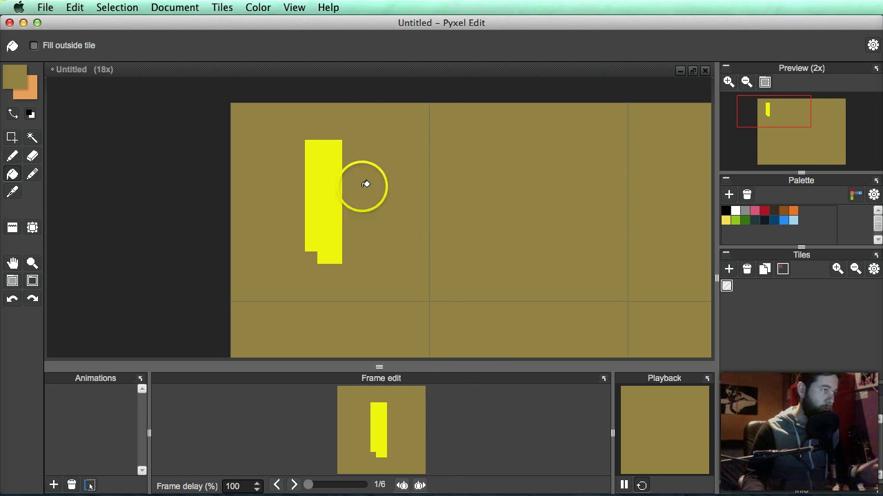
Step: Sample the yellow again and extend the block's left side with two progressively shorter pixel columns, undoing stray strokes
key(b)
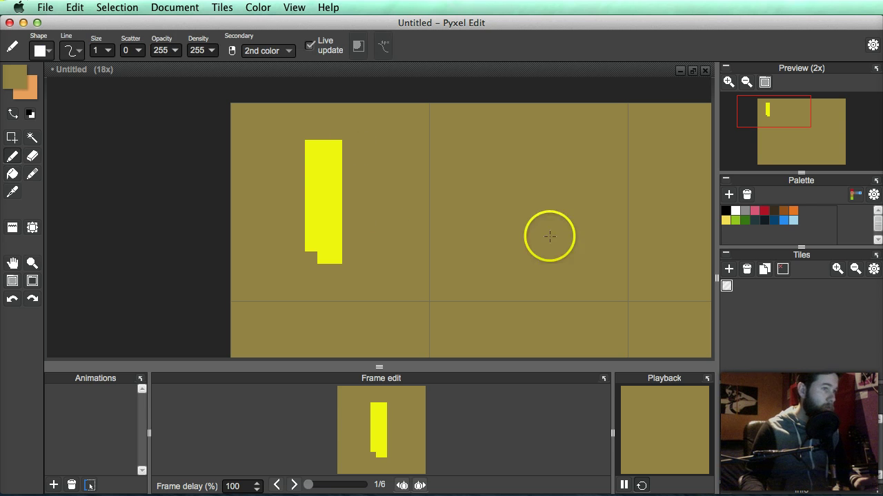
key(alt)
alt+click(326, 172)
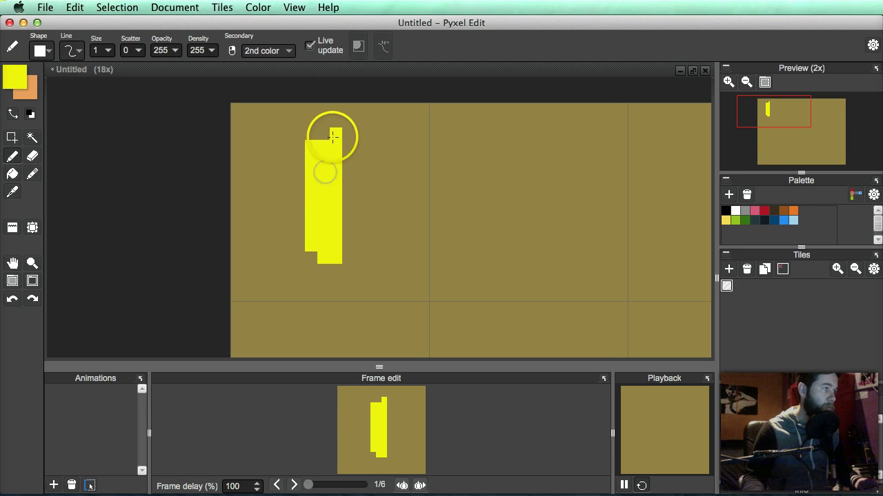
click(287, 146)
key(ctrl+z)
drag(296, 154, 292, 227)
key(super+z)
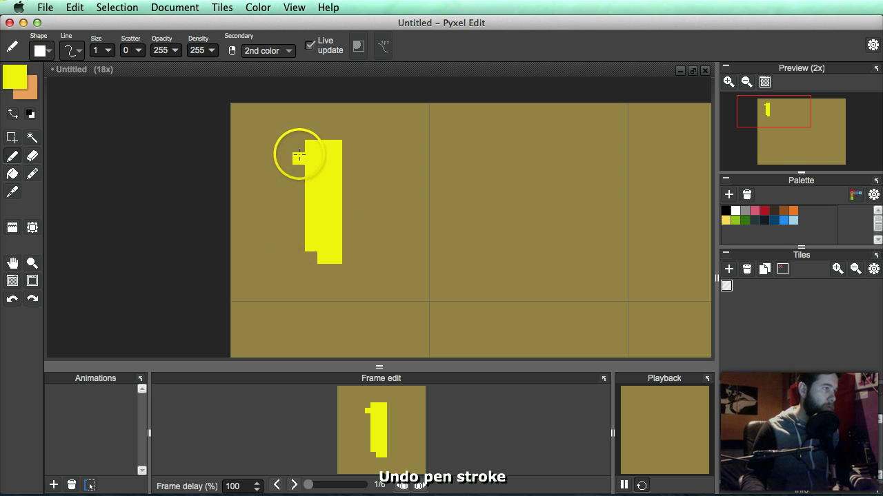
drag(299, 158, 301, 243)
key(ctrl+z)
drag(283, 171, 286, 245)
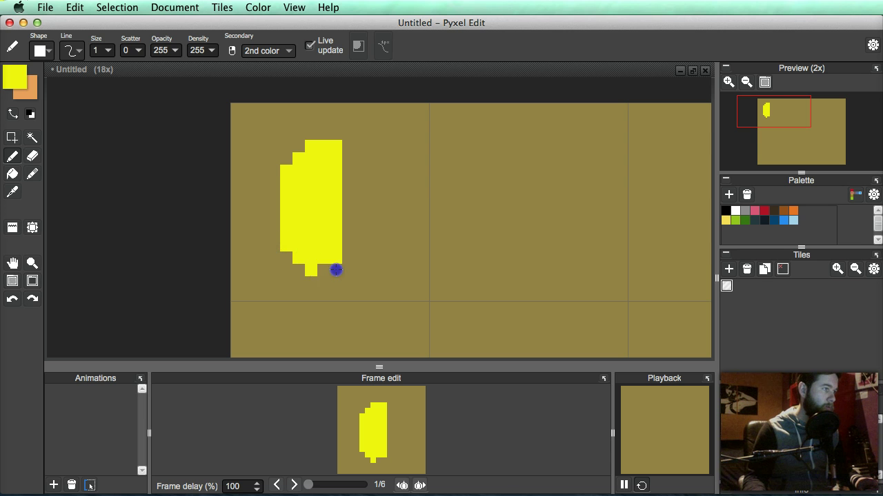
Step: Add stepped yellow columns on the right and a short outer column on the left, forming a round coin about 10 by 11 pixels
drag(345, 146, 348, 217)
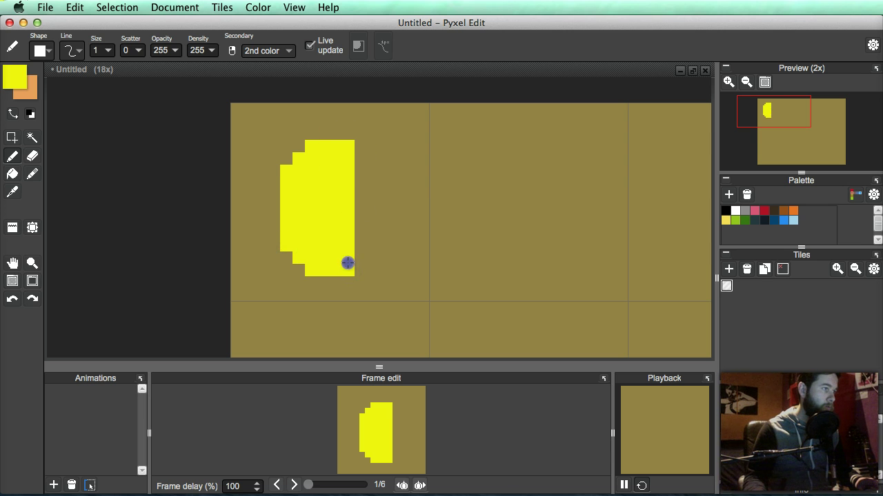
drag(360, 156, 359, 217)
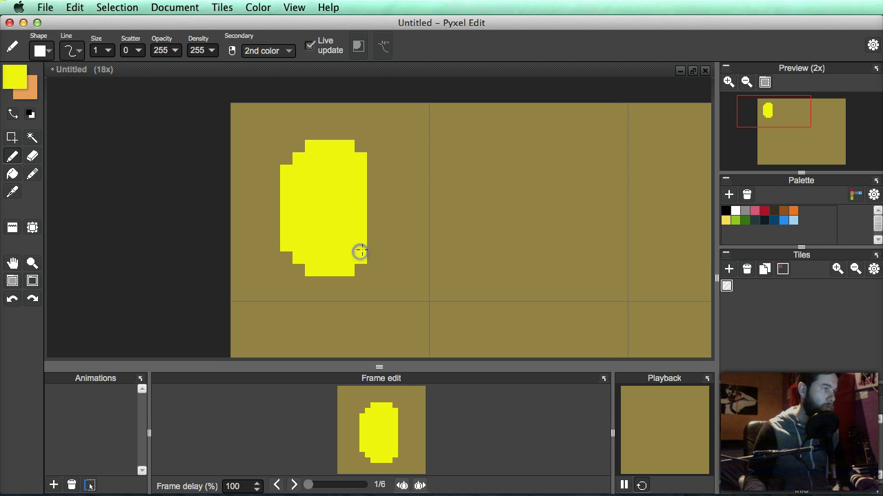
click(376, 167)
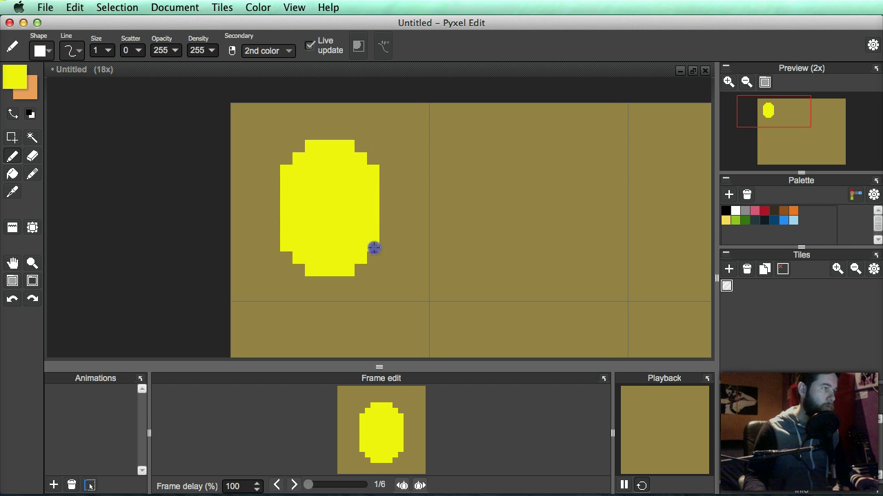
drag(270, 178, 273, 200)
drag(389, 181, 386, 210)
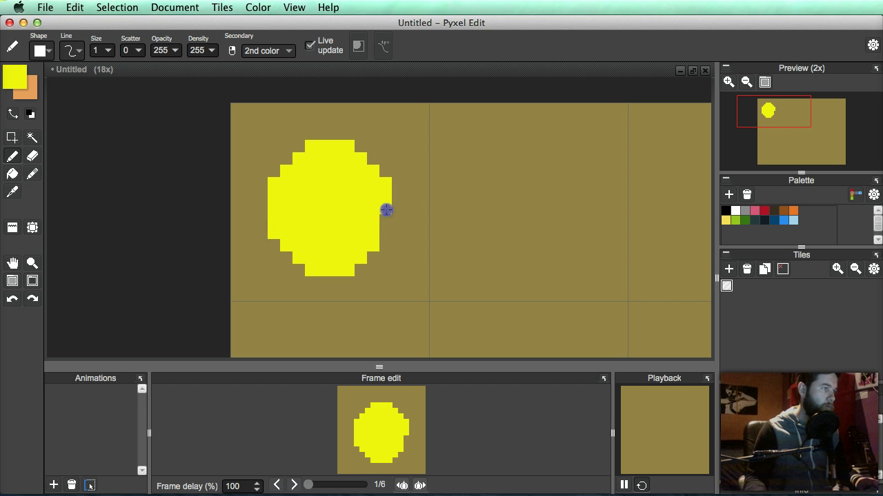
Step: Sample the coin's yellow and change the foreground color to the next darker shade in its shading ramp
alt+click(327, 179)
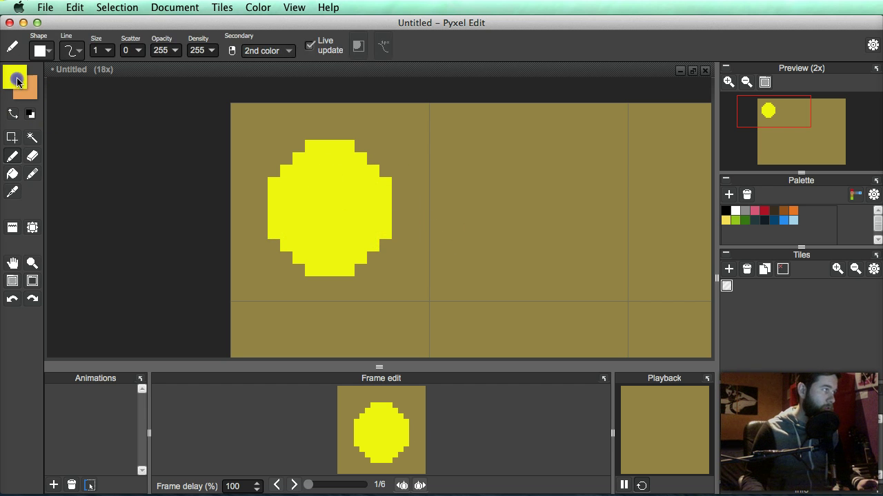
click(14, 75)
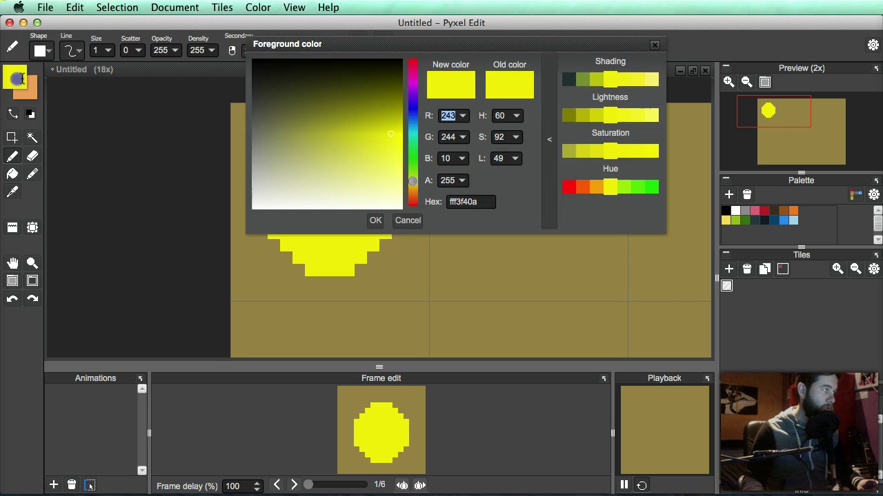
click(597, 79)
click(375, 220)
Step: Paint a one-pixel darker ring just inside the coin's outer edge, undoing misplaced strokes
click(276, 174)
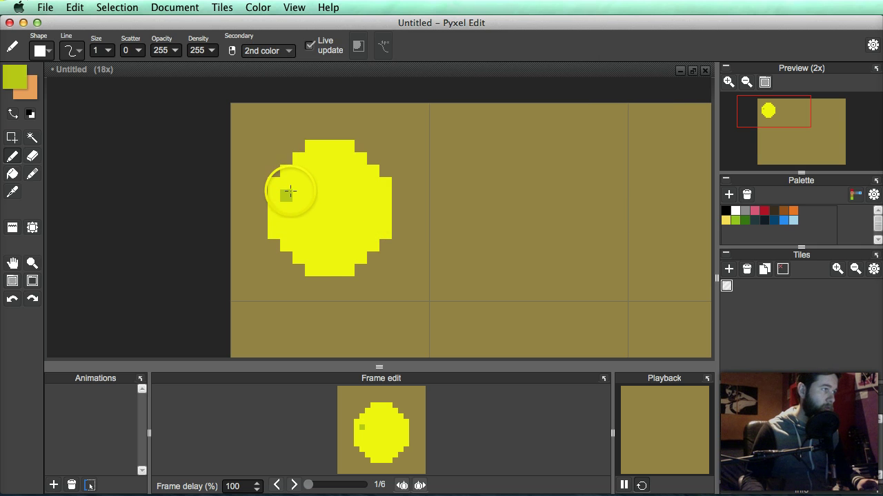
drag(285, 186, 293, 177)
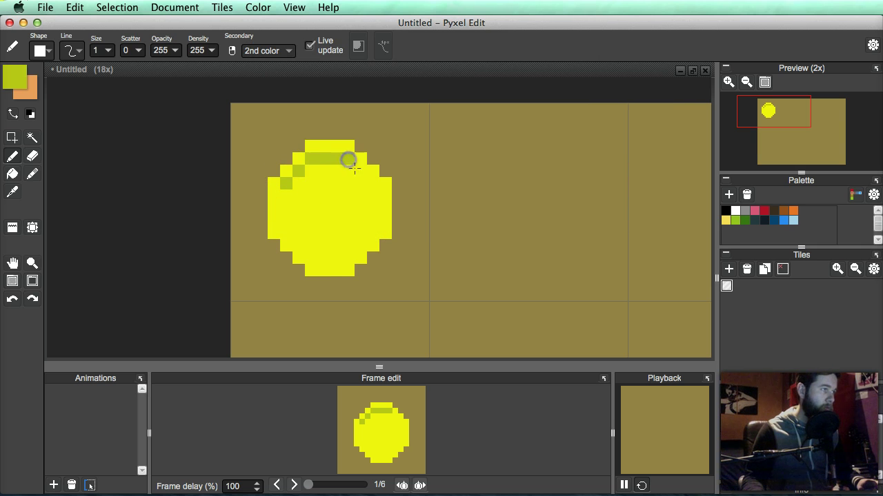
drag(373, 183, 375, 226)
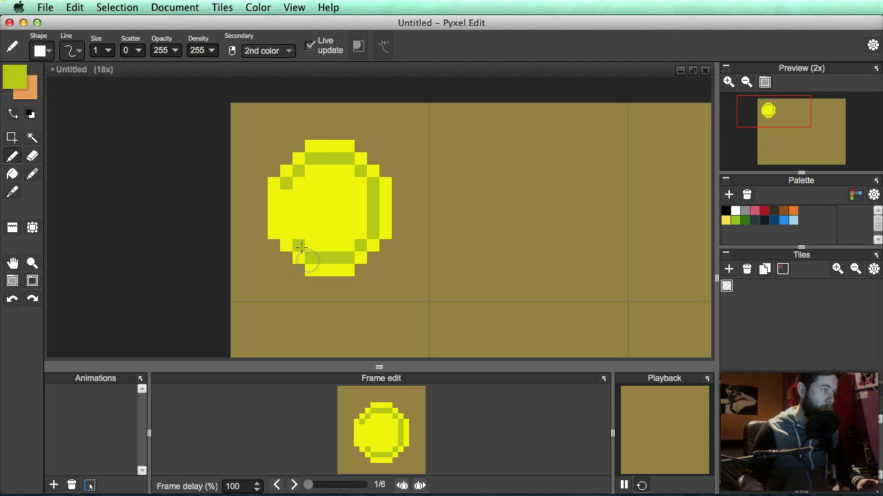
key(super+z)
drag(289, 221, 285, 188)
Step: Sample the coin's yellow and change the foreground color to the lighter shade #f7f239 in its shading ramp
click(335, 195)
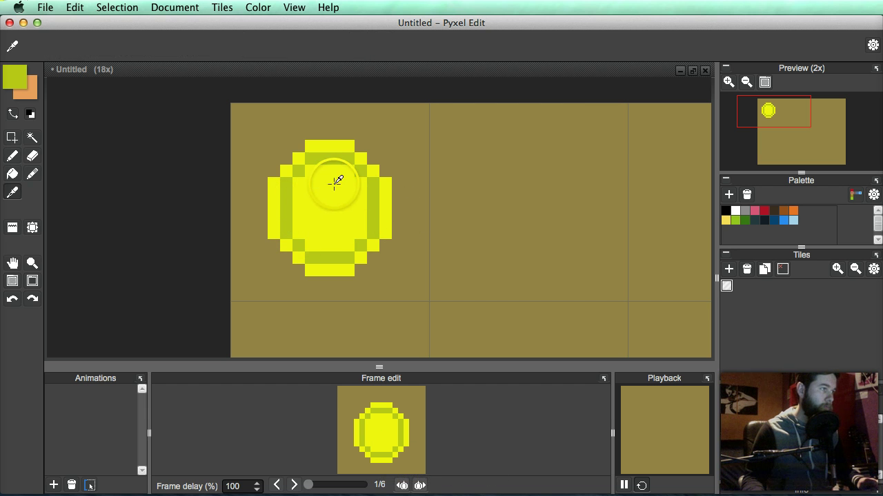
alt+click(333, 184)
click(11, 80)
click(11, 82)
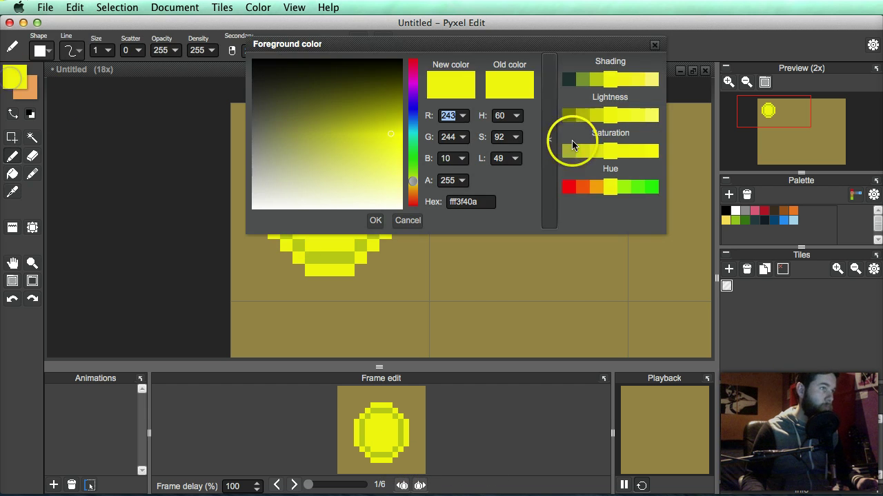
click(638, 81)
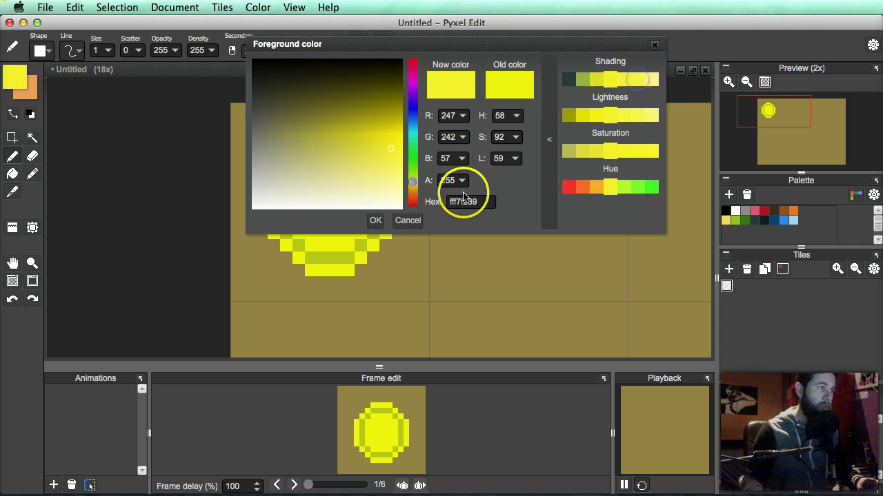
click(375, 219)
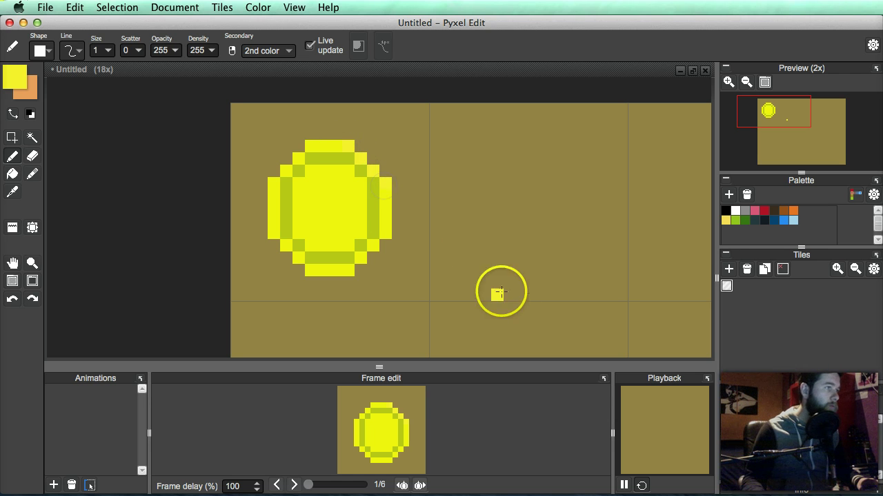
Step: Change the foreground to a still lighter cream yellow and paint a four-pixel diagonal highlight along the coin's upper-right edge
click(9, 74)
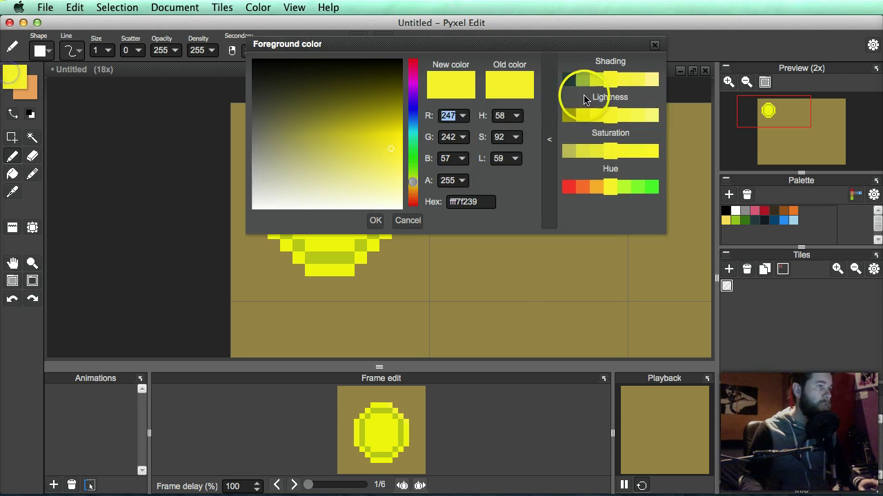
click(651, 80)
click(381, 225)
click(349, 148)
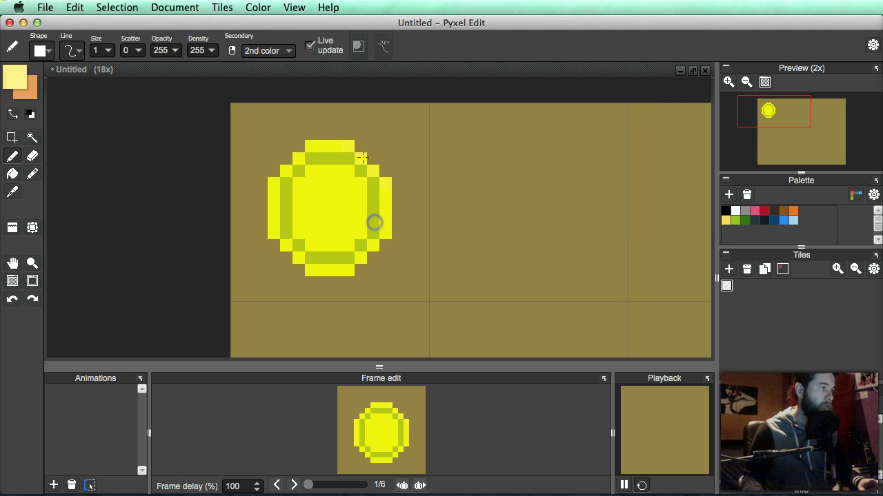
click(386, 184)
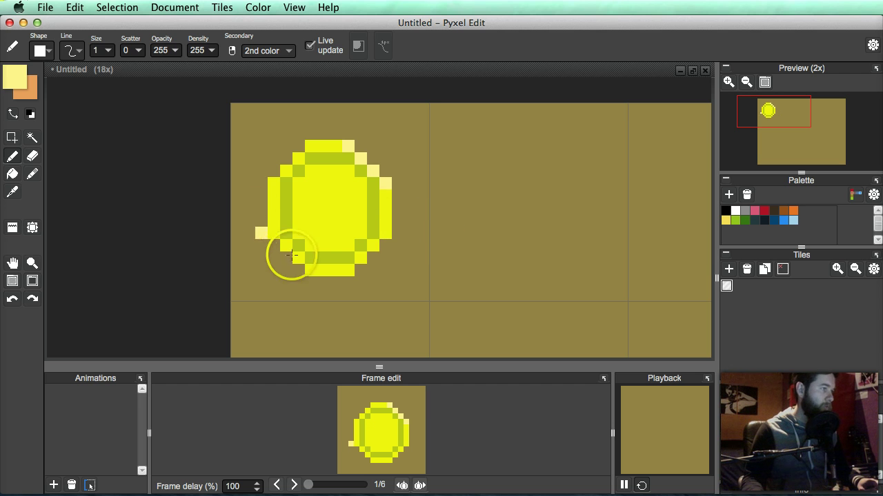
Step: Sample the ring's yellow-green and change the foreground color to the next darker shade in its shading ramp
key(i)
alt+click(302, 168)
click(7, 75)
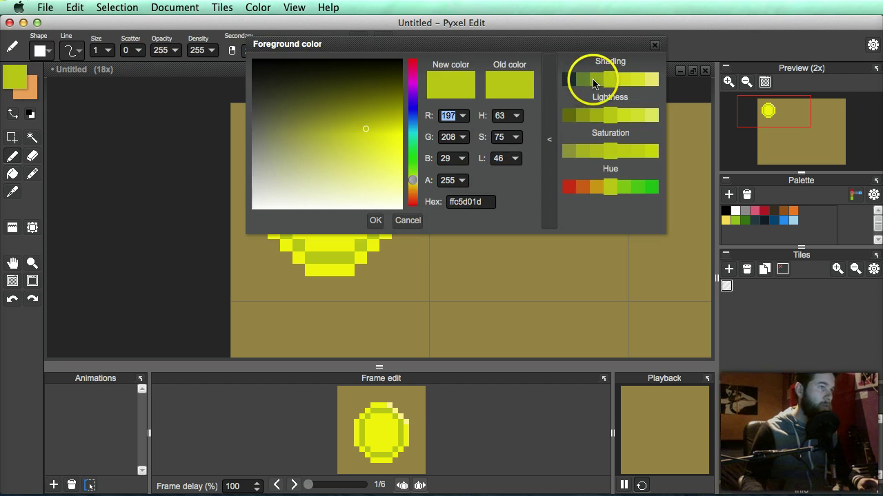
click(598, 80)
click(376, 220)
Step: Repaint the ring's top row, right column and adjoining corner pixels in the darker green, leaving the left and bottom sides lighter
mouse_move(328, 166)
mouse_down()
mouse_move(349, 161)
mouse_move(375, 186)
mouse_up()
click(374, 194)
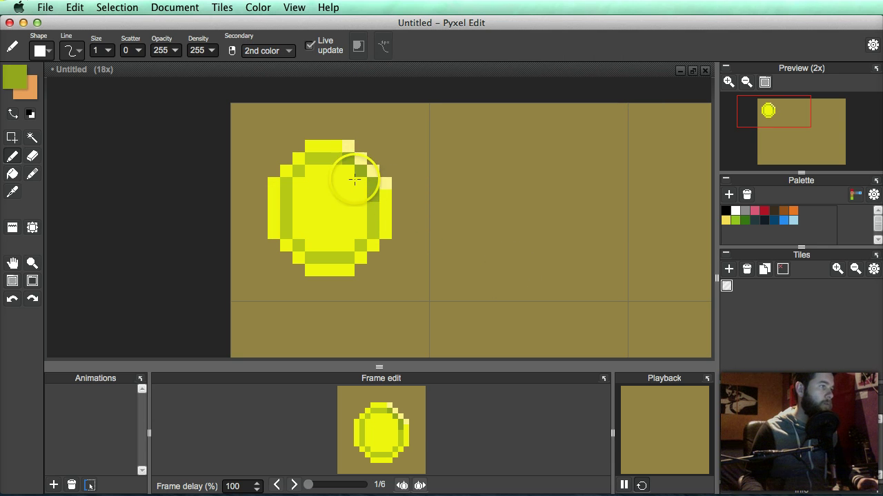
click(335, 161)
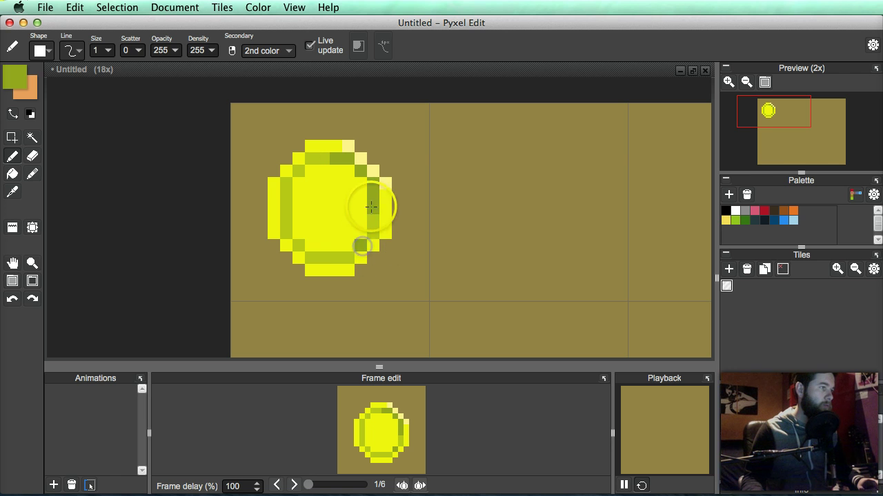
click(311, 160)
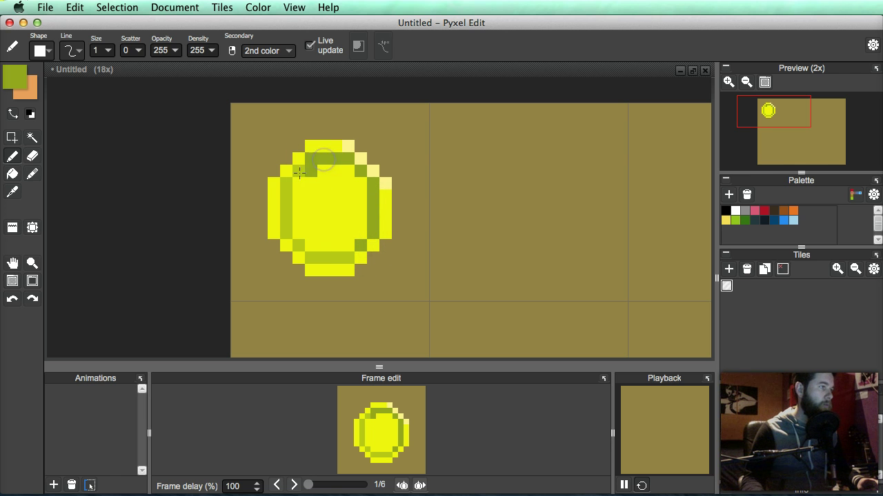
click(298, 174)
Step: Select the coin's whole 16 by 16 tile and place a copy of it in the second tile
key(alt)
scroll(444, 222, down, 3)
key(space)
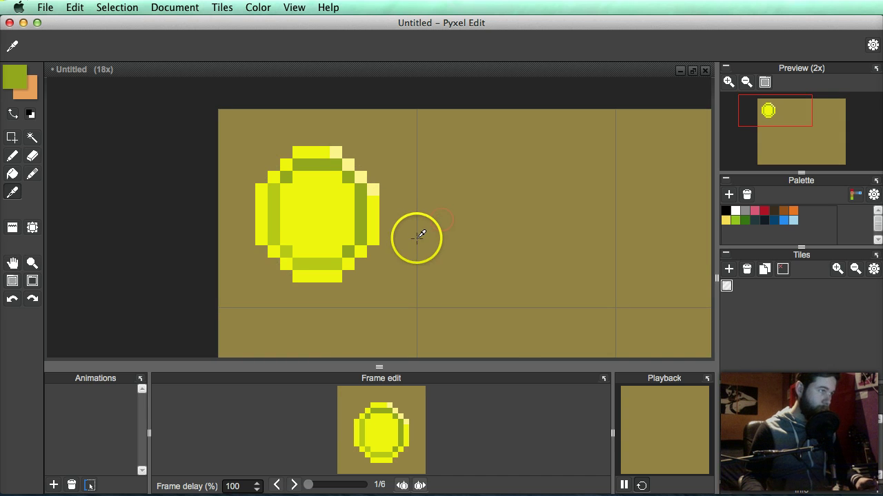
scroll(416, 239, down, 2)
scroll(413, 249, up, 2)
key(alt)
click(298, 182)
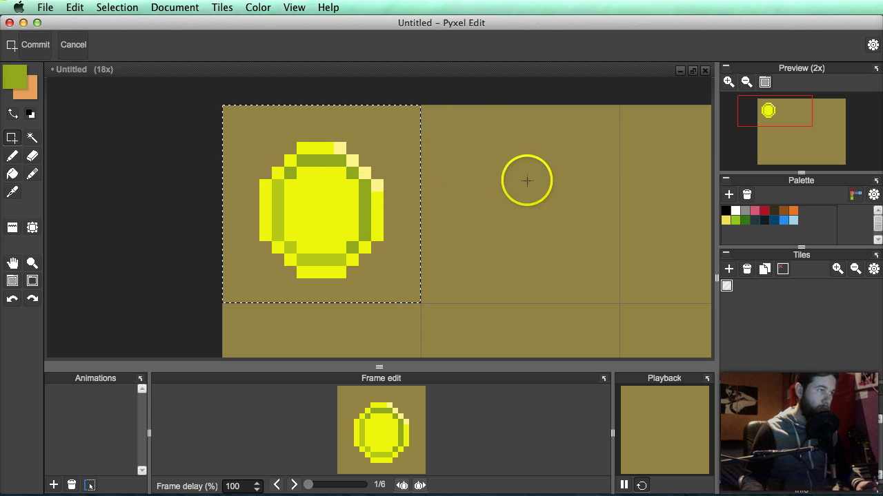
key(space)
drag(524, 269, 504, 260)
key(space)
drag(303, 210, 455, 185)
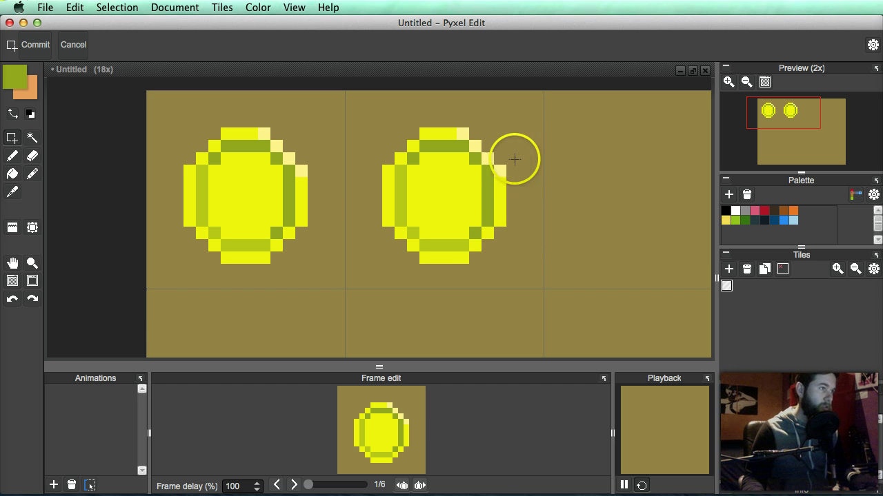
Step: Narrow the second coin to 8 pixels wide by shifting its right and left parts inward by one pixel each
drag(507, 103, 457, 277)
drag(496, 168, 484, 173)
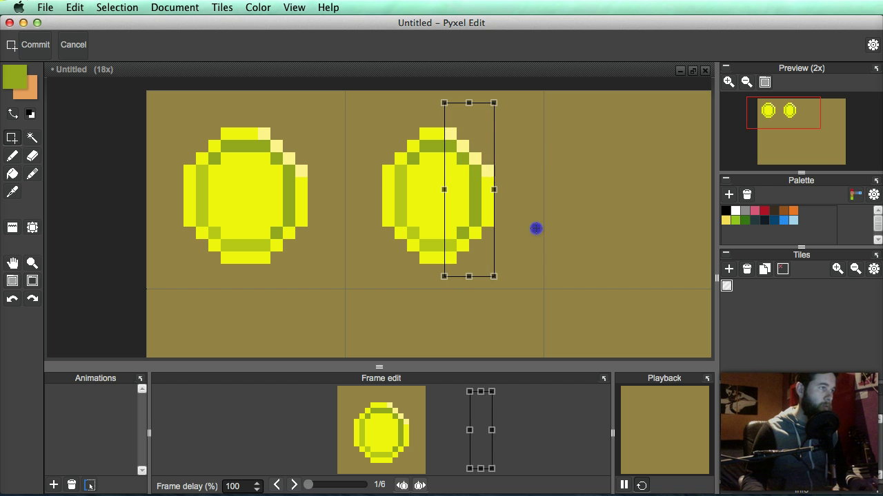
drag(376, 139, 459, 255)
drag(423, 232, 350, 239)
drag(488, 263, 449, 266)
Step: Copy the narrowed coin from the second tile into the third tile and deselect it
drag(319, 200, 516, 203)
click(636, 213)
click(565, 129)
drag(558, 238, 520, 284)
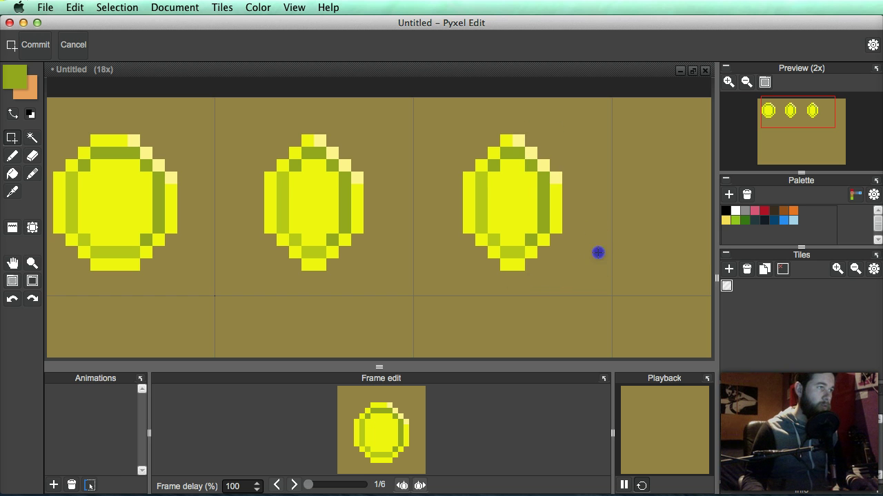
Step: Try erasing a one-pixel column on each side of the third coin's two-pixel-wide center strip
key(e)
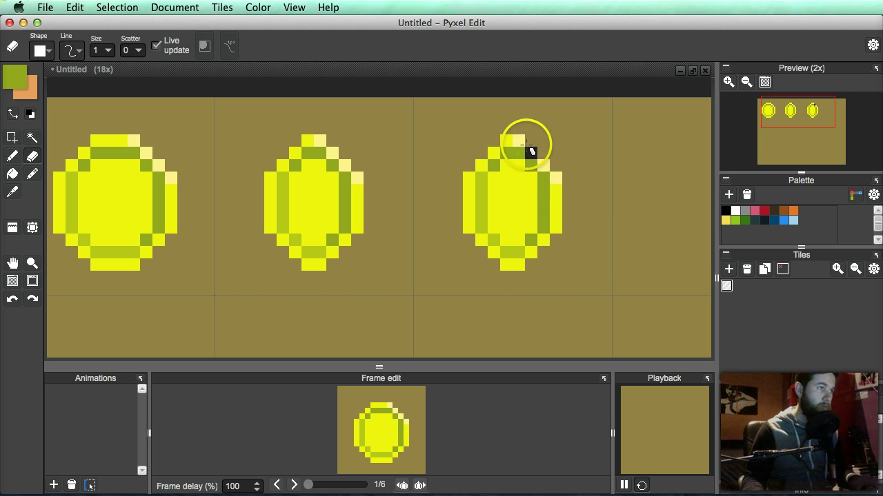
drag(529, 150, 539, 252)
click(490, 147)
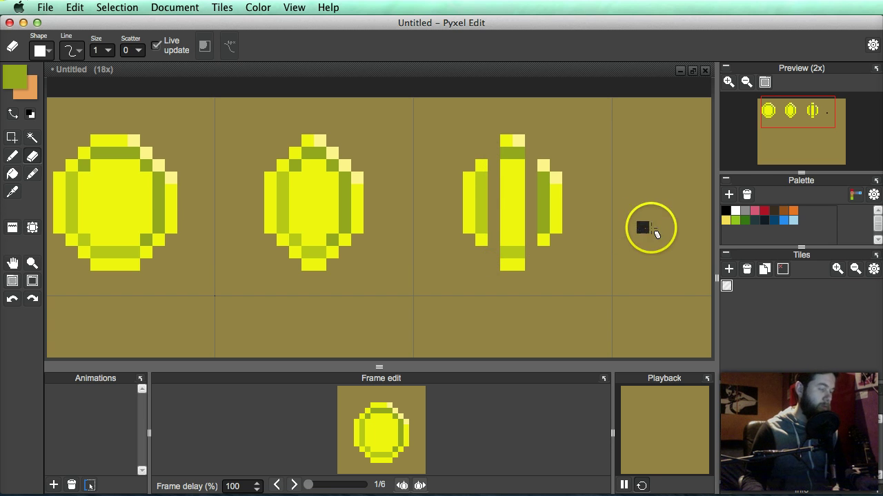
Step: Try shifting the third coin's detached right and left pieces inward by one pixel against the center strip
key(m)
mouse_move(573, 147)
mouse_down()
mouse_move(552, 262)
mouse_move(536, 267)
mouse_up()
drag(557, 206, 546, 216)
click(606, 246)
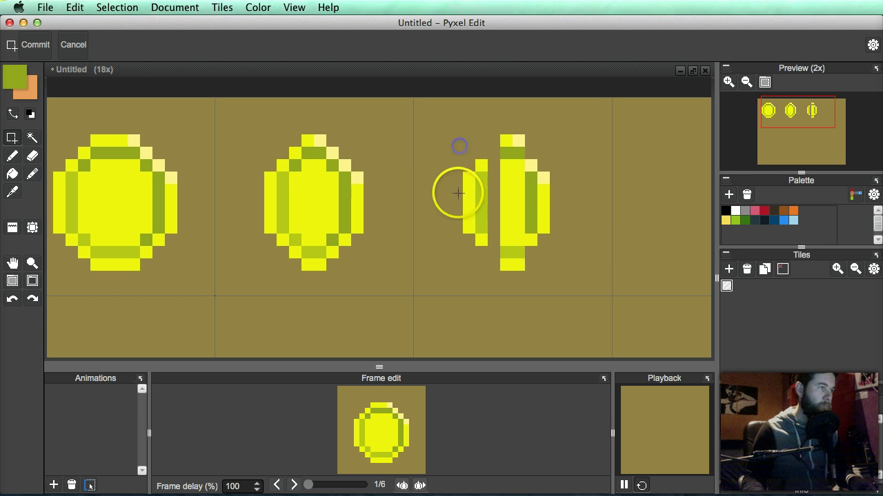
drag(463, 160, 499, 258)
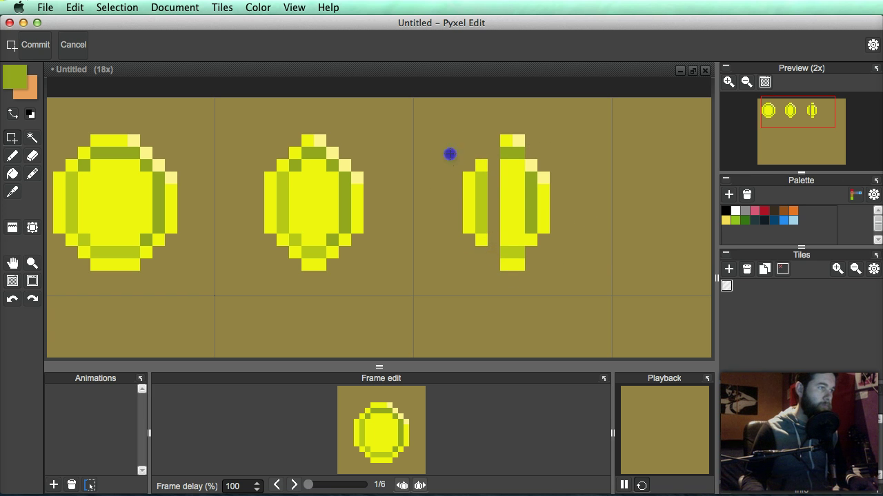
drag(452, 162, 486, 246)
drag(476, 203, 490, 201)
click(591, 228)
click(554, 254)
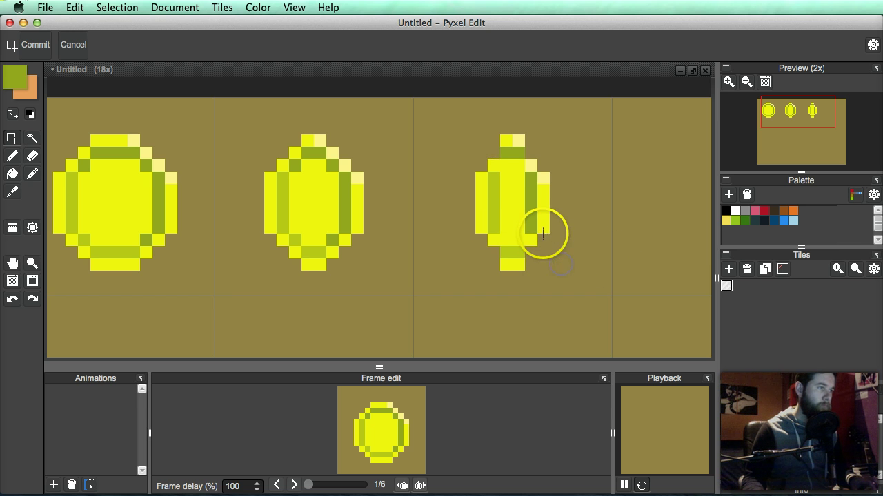
key(b)
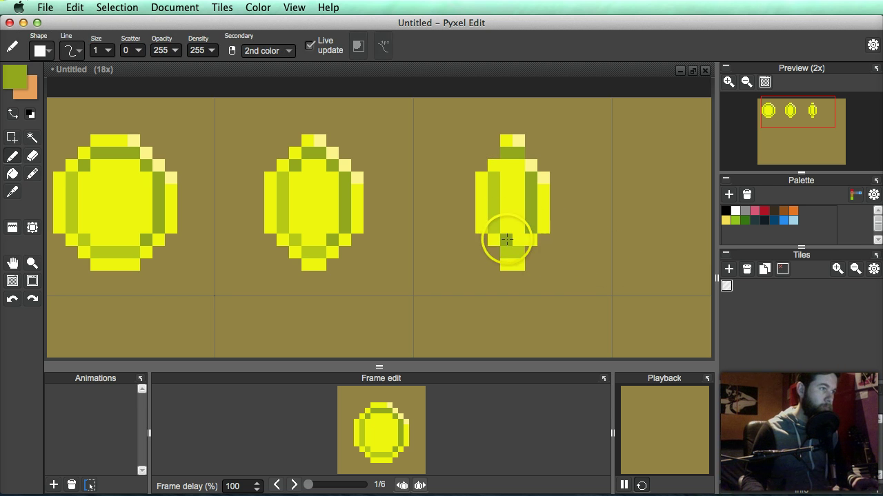
Step: Undo the shifted side pieces and the erased columns on the third coin
key(super+z)
key(super+z)
key(super+z)
key(super+z)
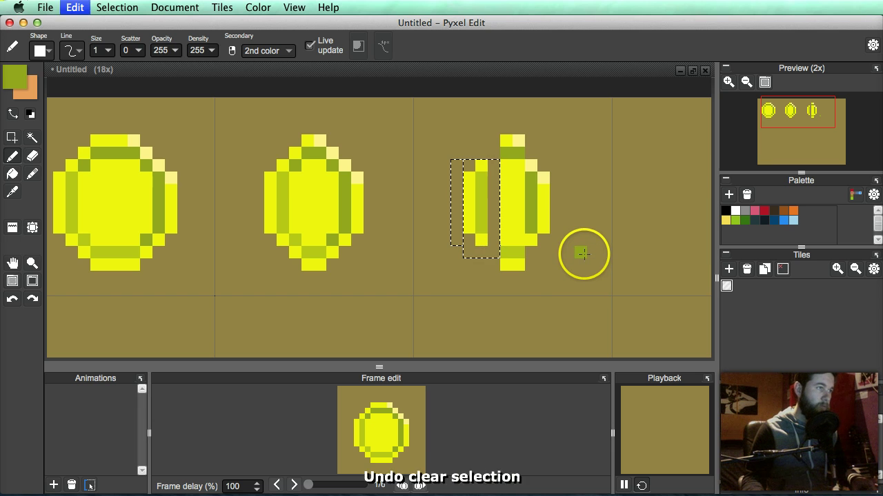
key(super+z)
key(super+z)
key(super+z)
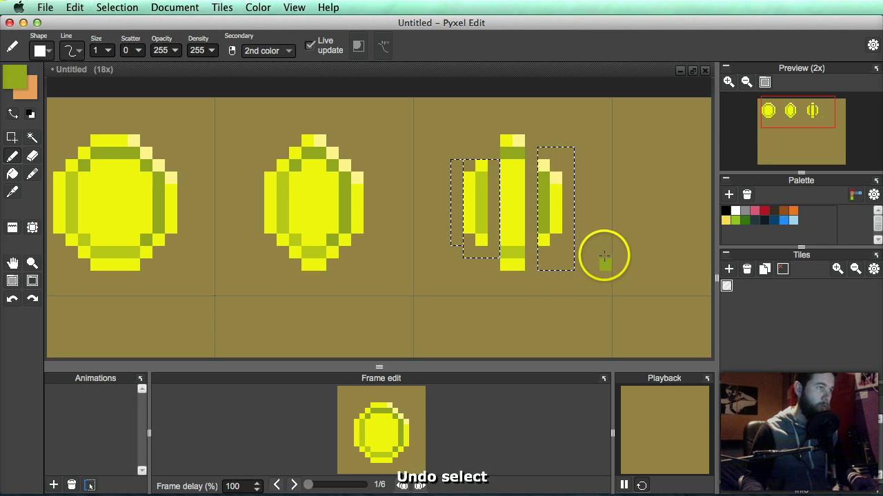
key(s)
double_click(567, 280)
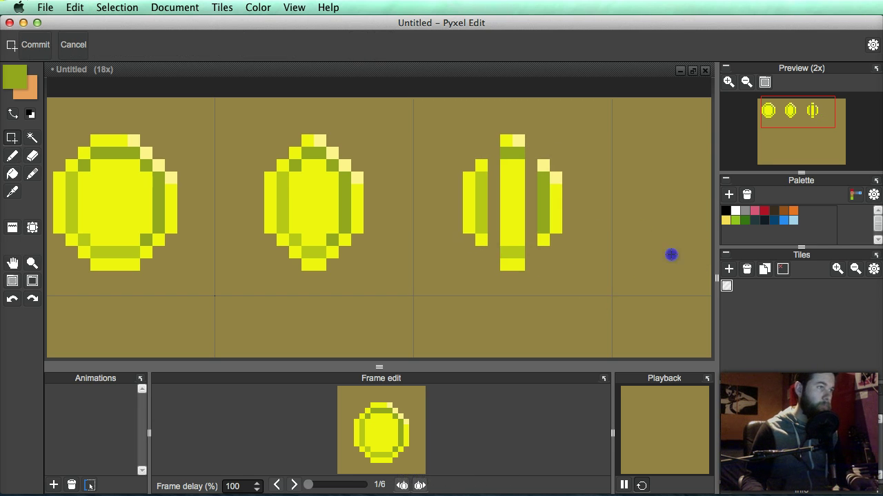
key(super+z)
key(super+z)
key(super+z)
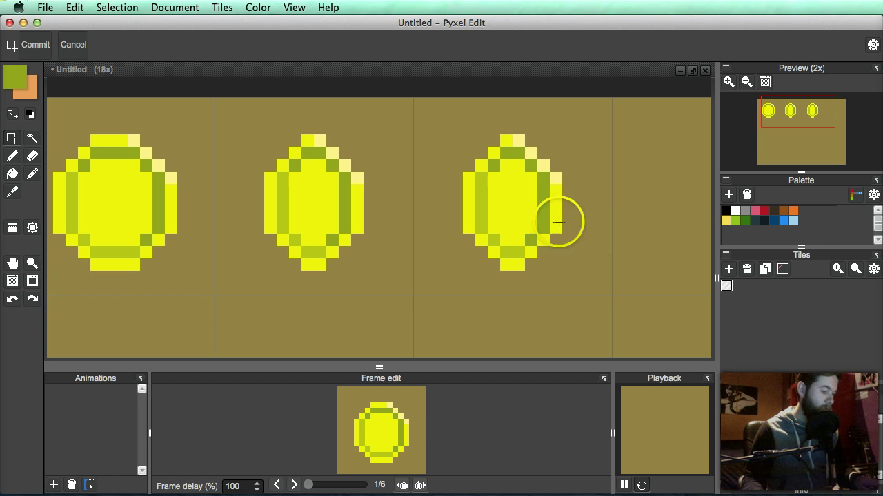
Step: Erase the left and right ring columns of the third coin, leaving its outermost columns detached
key(e)
click(543, 155)
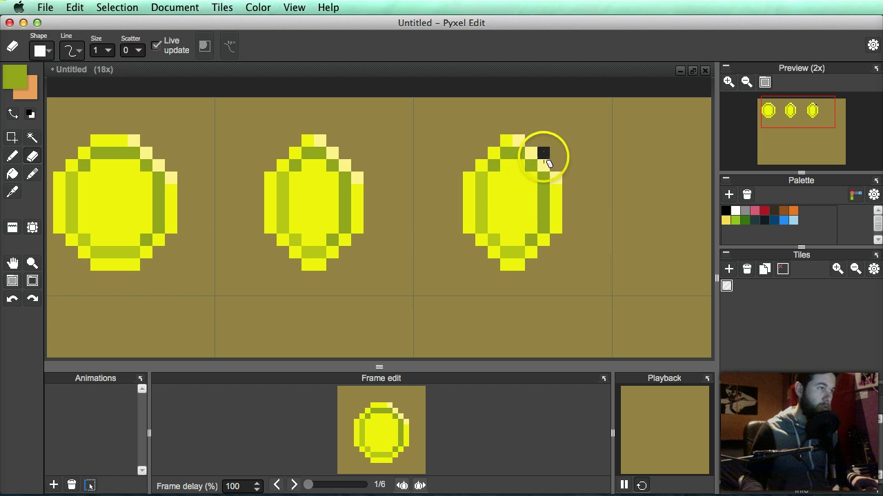
drag(480, 164, 478, 203)
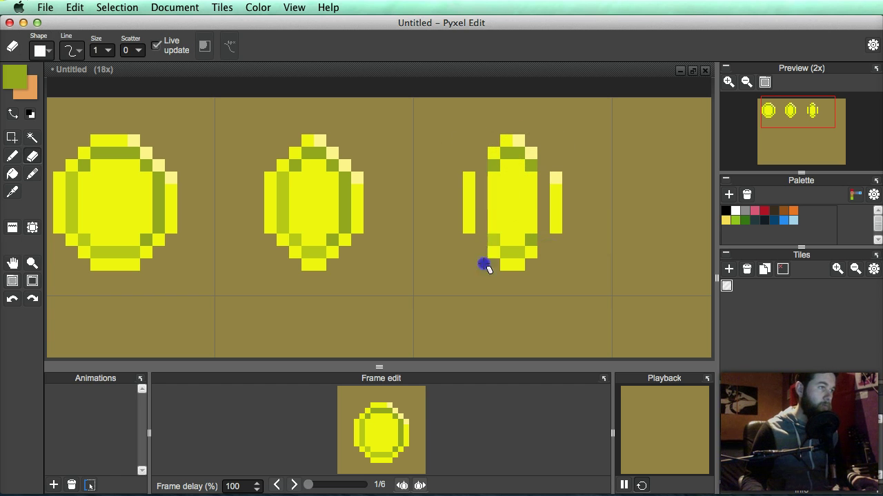
click(598, 240)
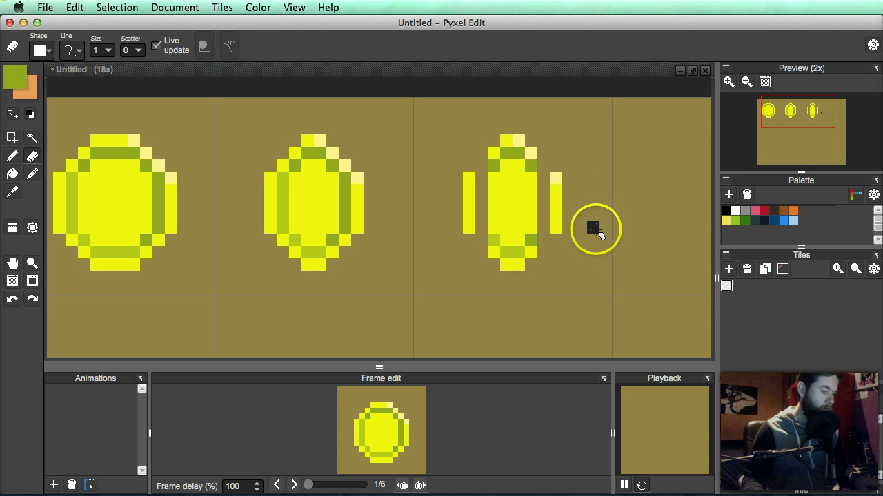
Step: Shift the third coin's detached outer columns inward by one pixel each, making the coin 6 pixels wide
key(m)
drag(562, 160, 538, 233)
drag(438, 162, 442, 167)
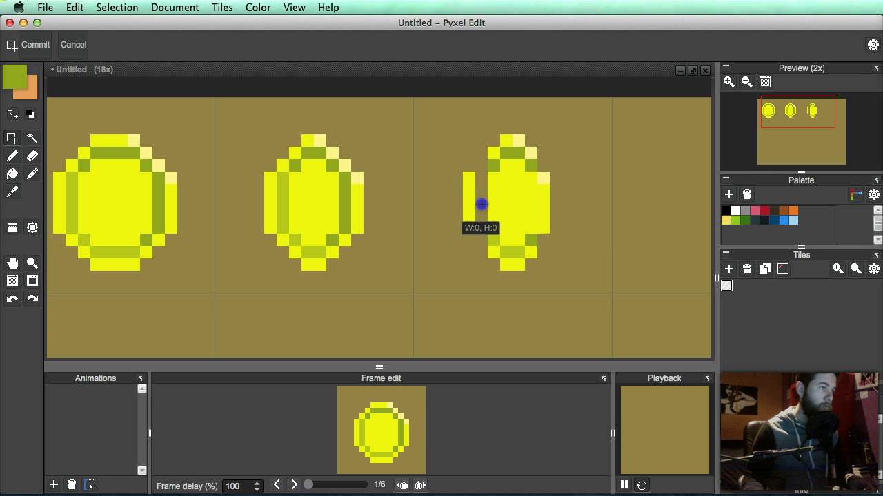
drag(456, 162, 472, 232)
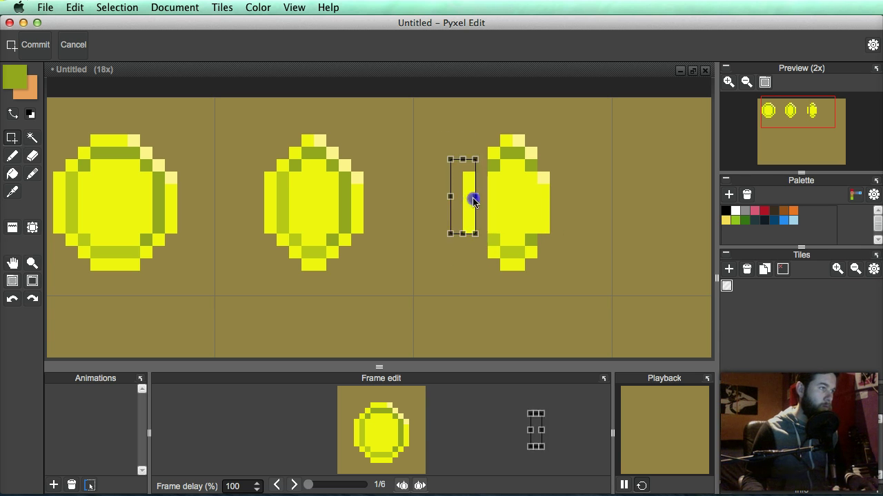
drag(474, 200, 486, 198)
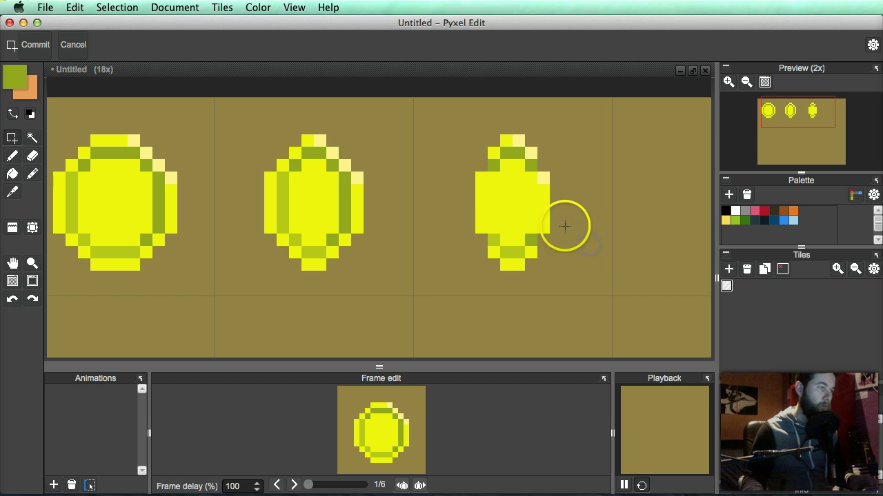
Step: Repaint the third coin's inner ring with a light olive left column and a darker olive right column
key(b)
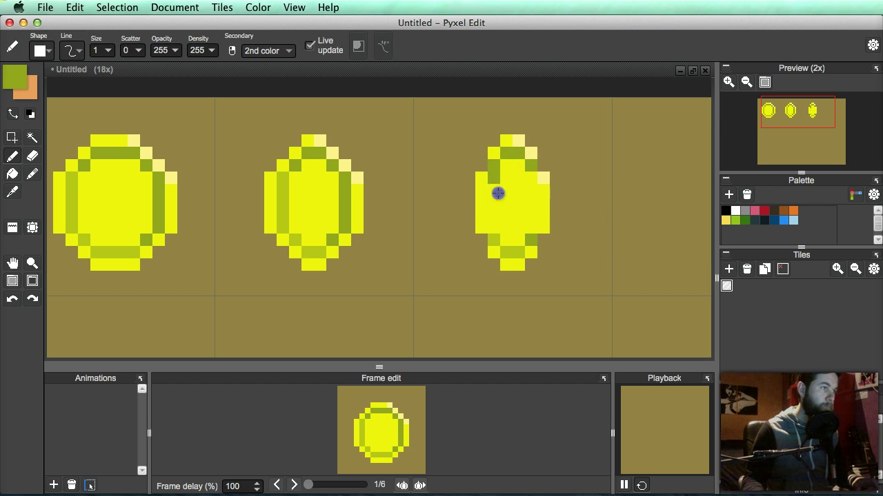
key(super+z)
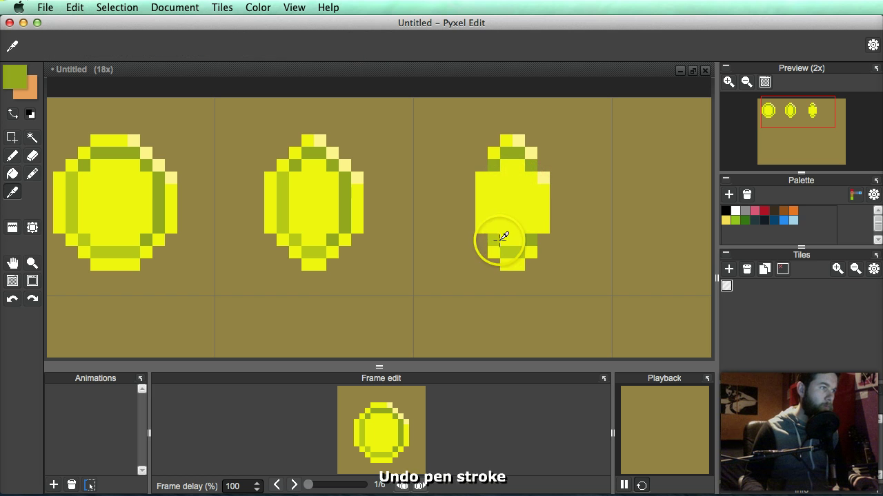
alt+click(495, 239)
drag(495, 182, 500, 228)
key(super+z)
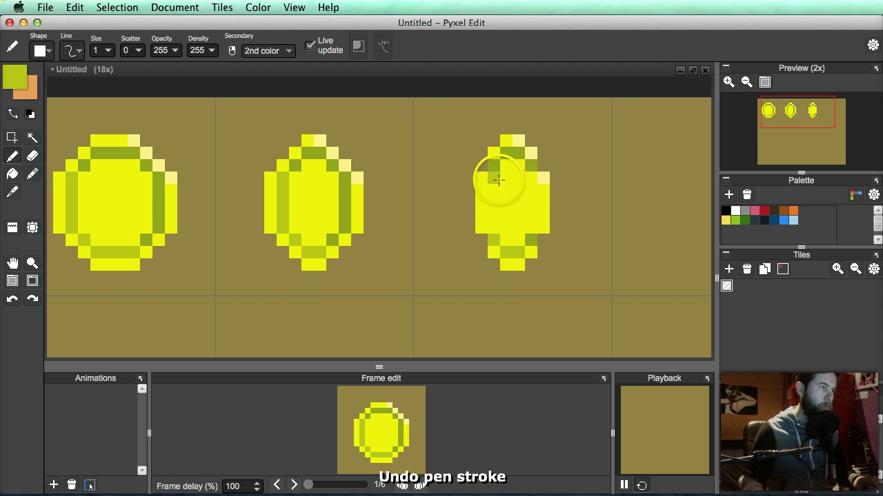
alt+click(532, 164)
drag(532, 166, 531, 204)
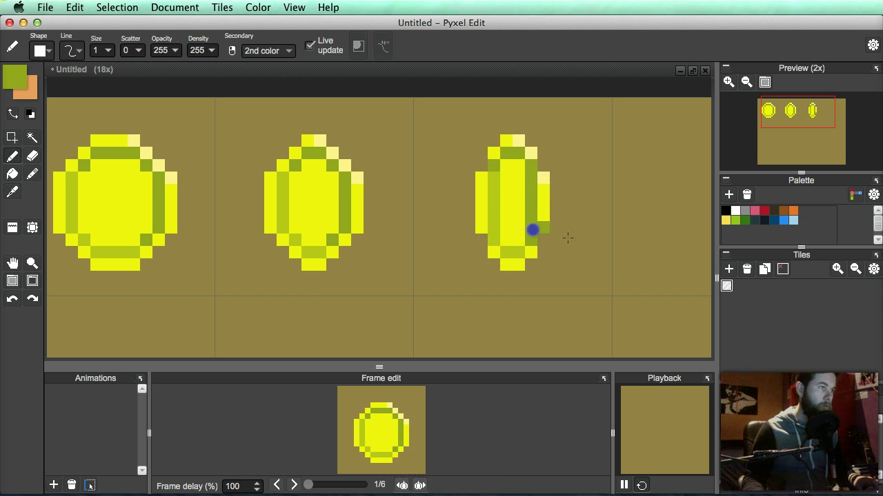
Step: Duplicate the third coin into the fourth tile of the top row and commit the placement
scroll(614, 243, down, 1)
drag(607, 243, 535, 242)
scroll(535, 242, up, 1)
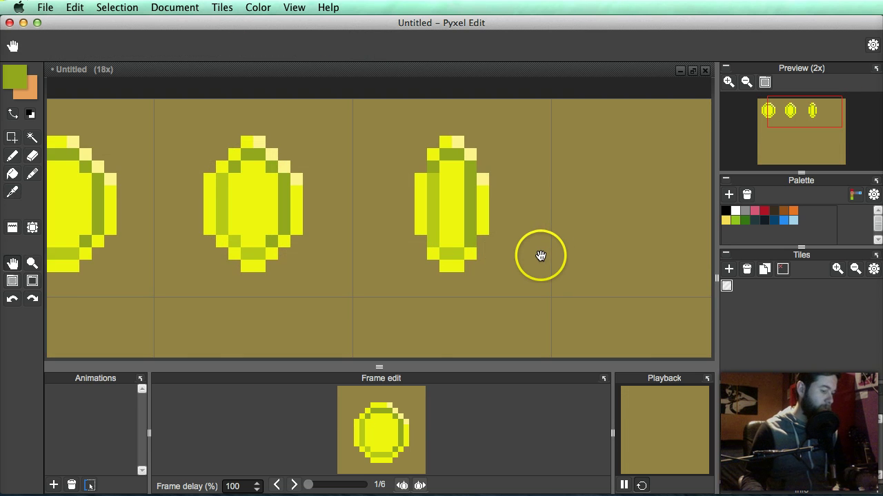
key(s)
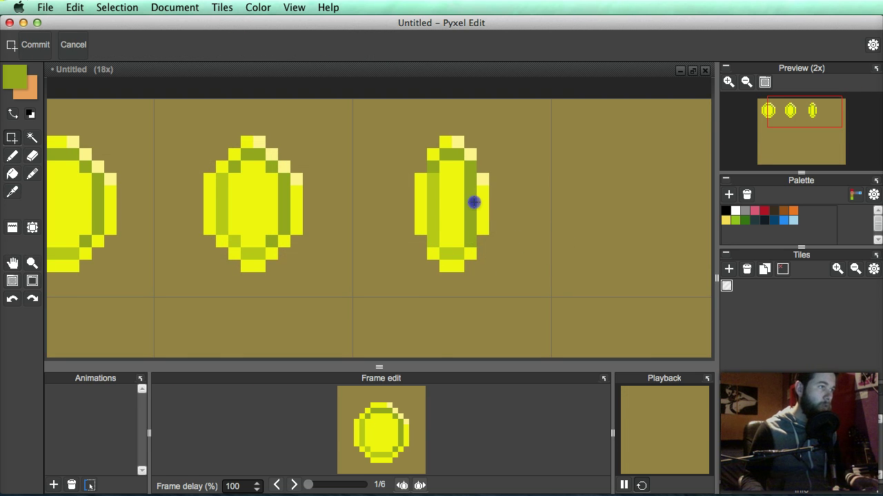
click(474, 202)
drag(434, 193, 633, 195)
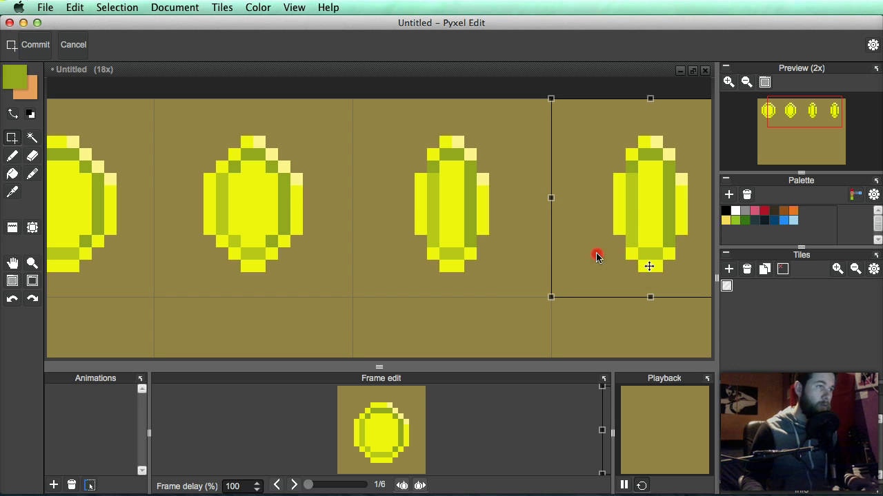
scroll(558, 272, down, 3)
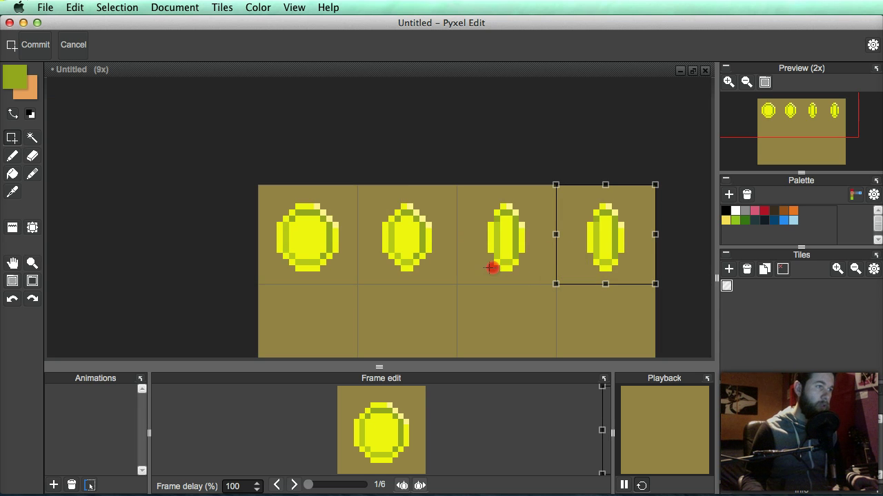
drag(611, 294, 530, 250)
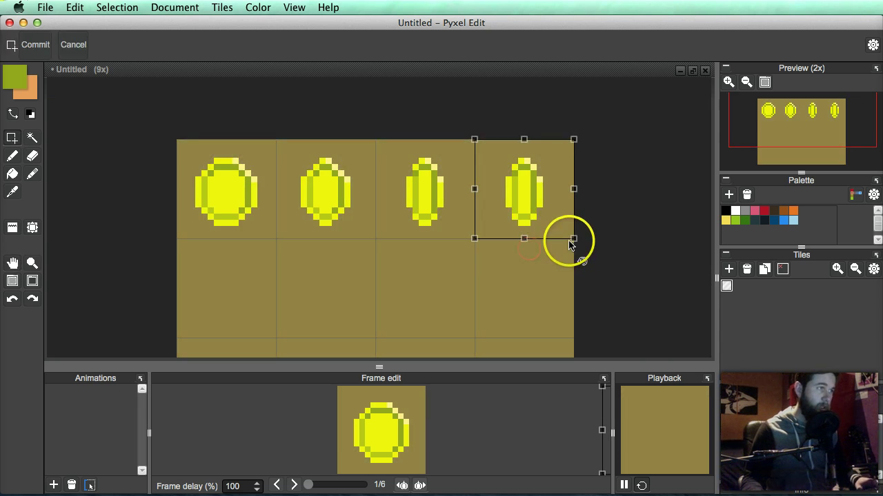
scroll(568, 242, up, 3)
key(Return)
Step: Erase the left and right ring columns of the fourth coin, leaving its outermost columns detached from the center strip
drag(525, 209, 522, 258)
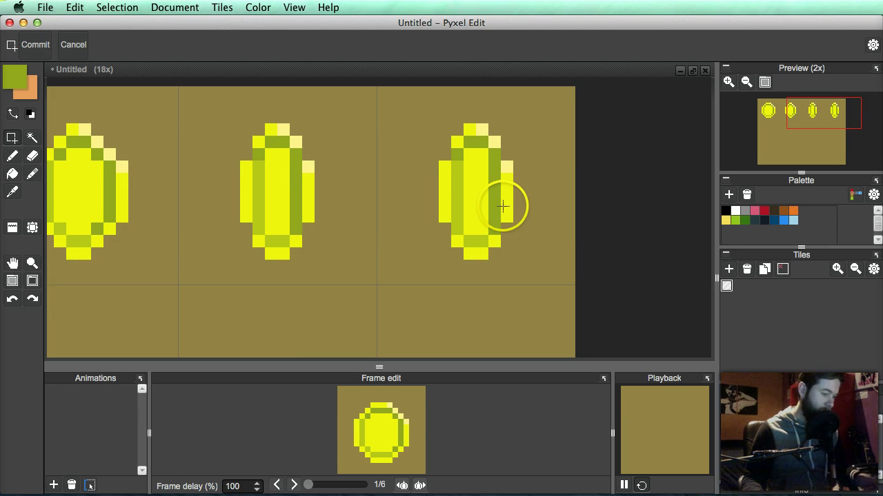
key(e)
drag(492, 141, 499, 252)
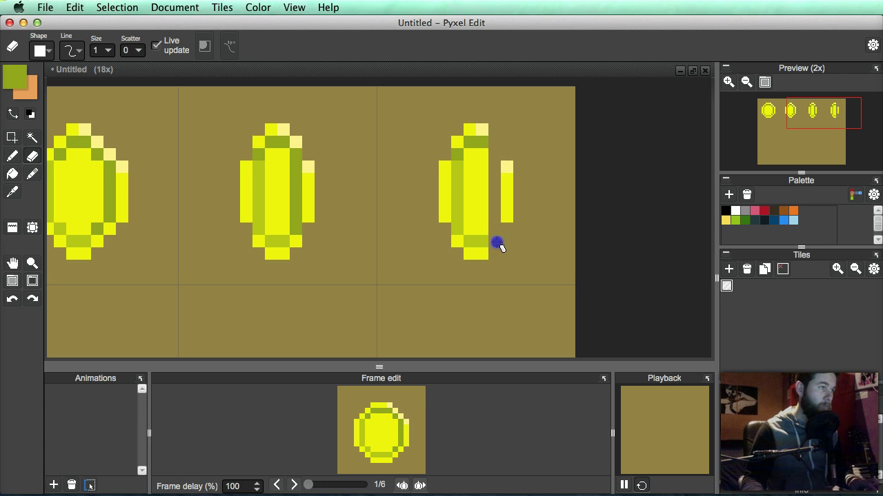
drag(435, 146, 454, 190)
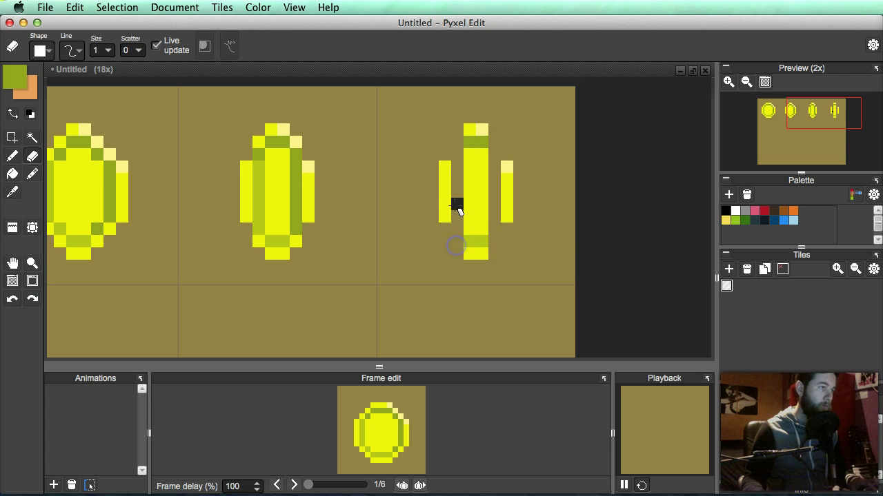
drag(505, 223, 506, 226)
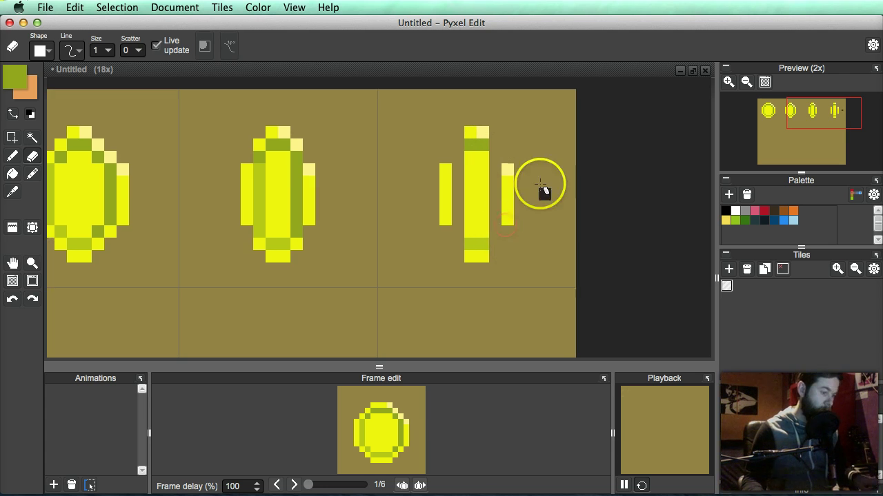
Step: Shift the fourth coin's detached outer columns inward by one pixel each, making the coin 4 pixels wide
key(m)
drag(524, 170, 506, 226)
drag(509, 194, 499, 195)
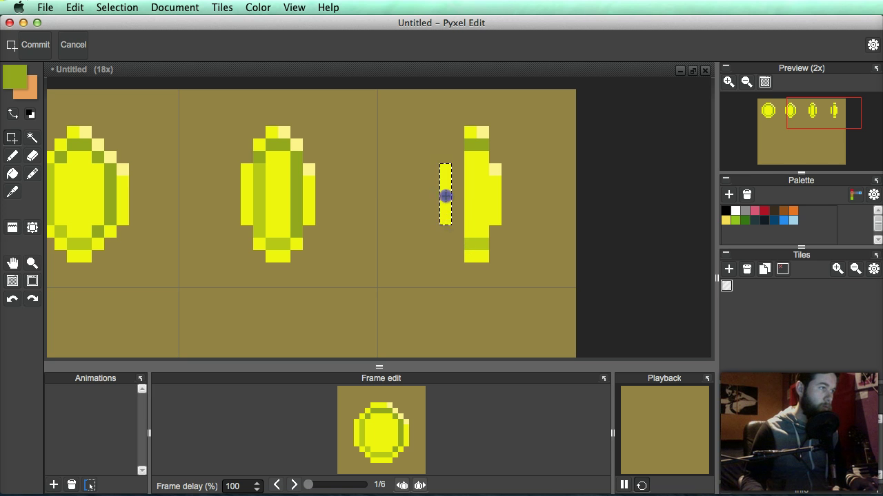
drag(451, 231, 451, 231)
drag(445, 203, 458, 197)
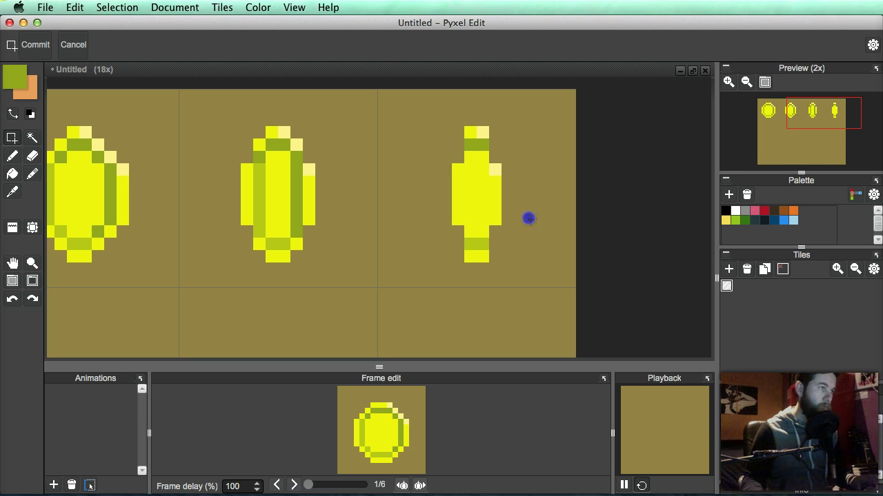
Step: Shade the fourth coin's two center columns with light olive on the left and darker olive on the right
key(b)
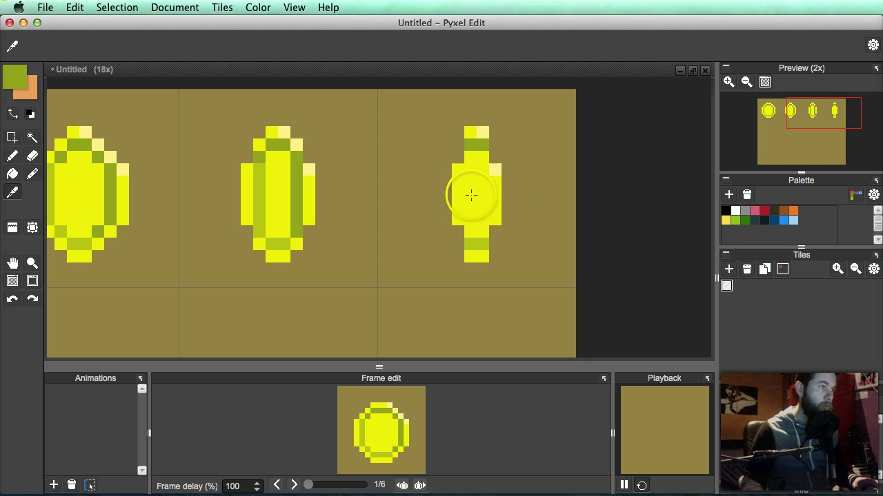
click(470, 206)
alt+click(471, 240)
mouse_move(469, 174)
mouse_down()
mouse_move(472, 229)
mouse_move(471, 164)
mouse_move(473, 231)
mouse_up()
key(super+z)
mouse_move(477, 151)
mouse_down()
mouse_move(512, 197)
mouse_move(467, 147)
mouse_move(485, 142)
mouse_move(488, 210)
mouse_up()
alt+click(465, 142)
key(alt)
Step: Duplicate the fourth coin into the first tile of the second row
scroll(545, 241, down, 8)
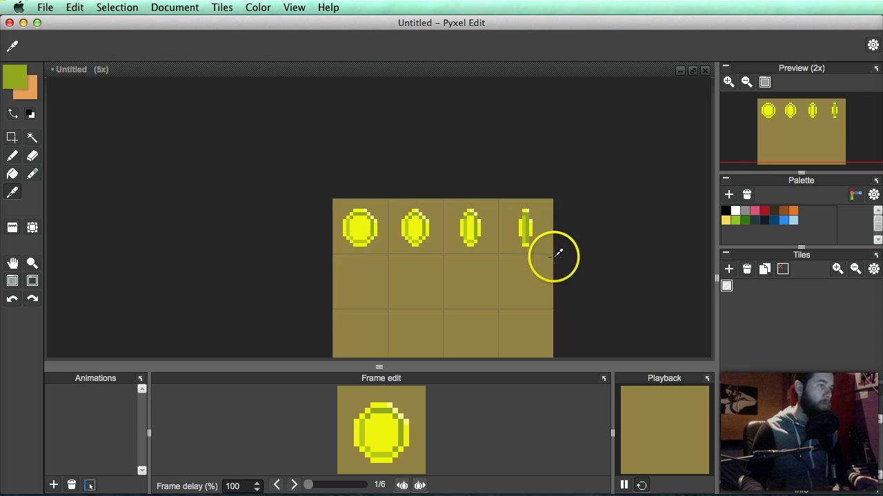
drag(556, 255, 561, 233)
scroll(540, 233, up, 4)
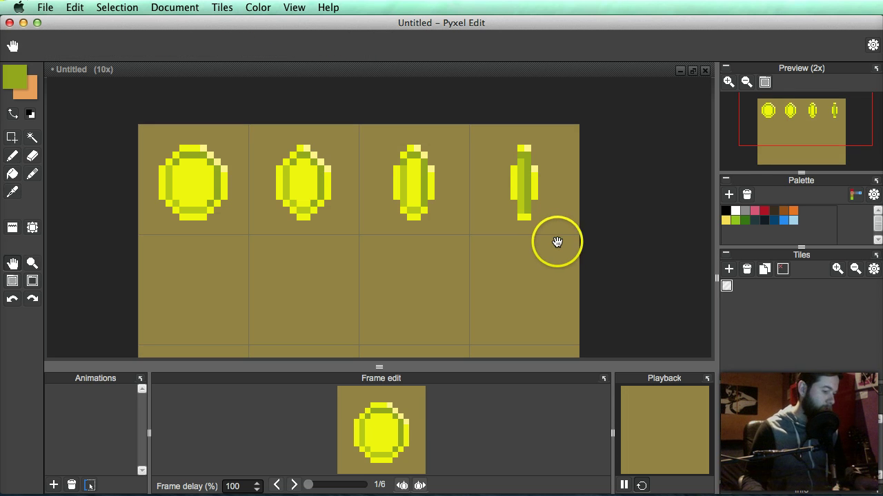
key(s)
click(530, 168)
right_click(530, 168)
drag(556, 232, 570, 220)
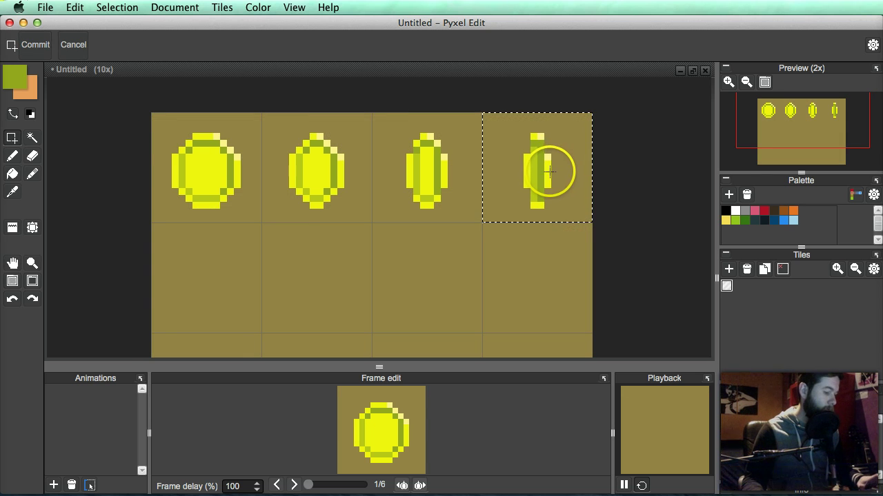
drag(545, 164, 210, 278)
Step: Erase both outer columns of the second row's first coin, leaving a strip 2 pixels wide
drag(309, 296, 409, 257)
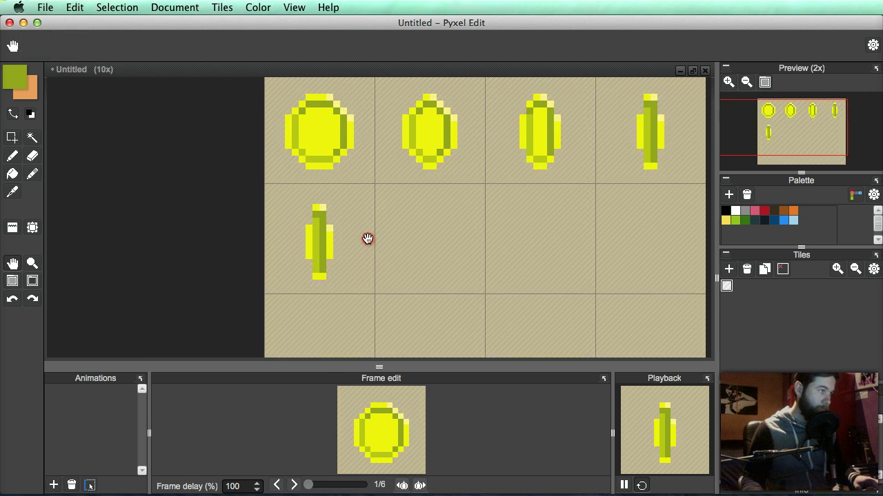
scroll(365, 238, up, 2)
key(e)
drag(394, 198, 398, 276)
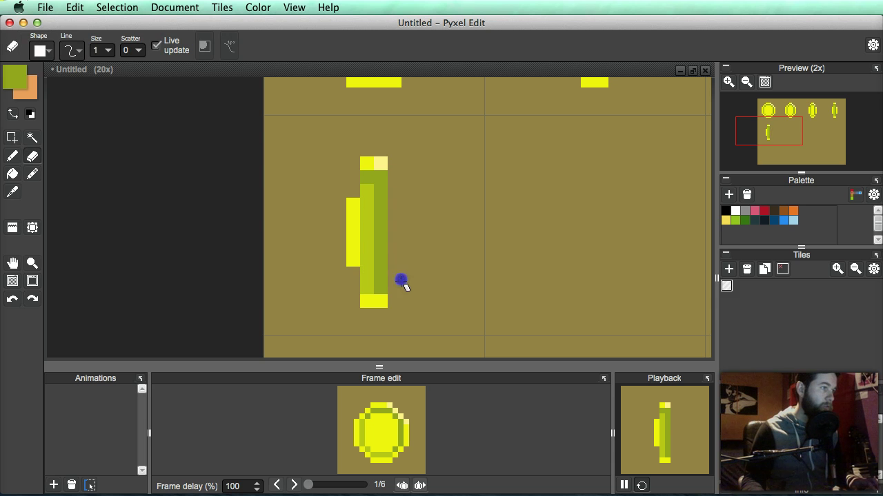
drag(353, 201, 349, 274)
drag(415, 192, 419, 209)
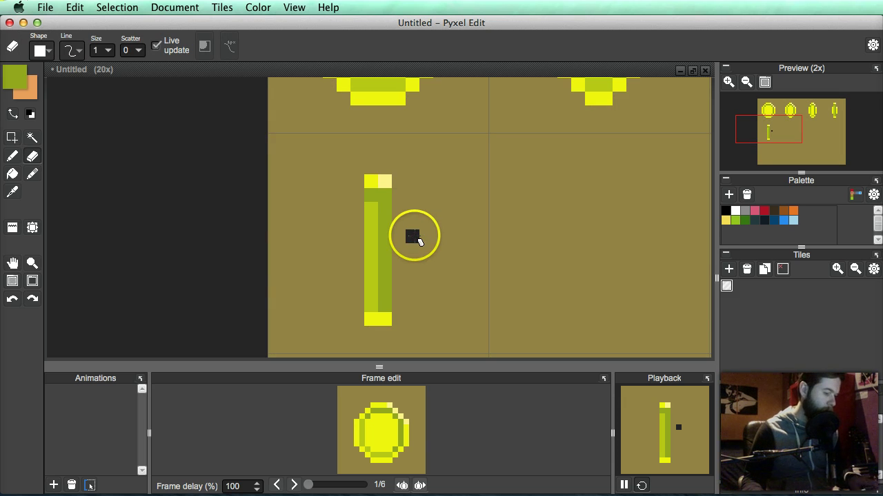
Step: Fill the olive areas of the 2-pixel-wide strip with the coin's bright yellow
key(b)
alt+click(372, 319)
click(372, 236)
key(f)
click(372, 224)
click(386, 201)
key(alt)
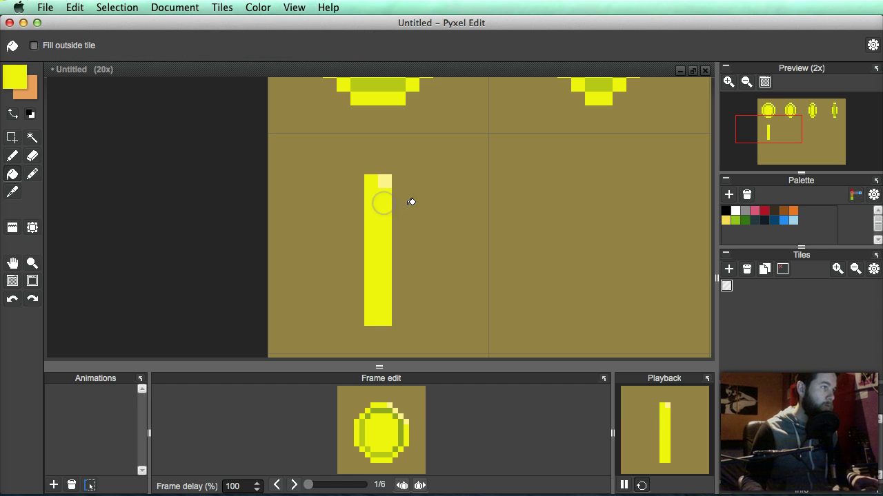
Step: Paint a pale yellow highlight across the strip's top row and three pixels down its right column
key(b)
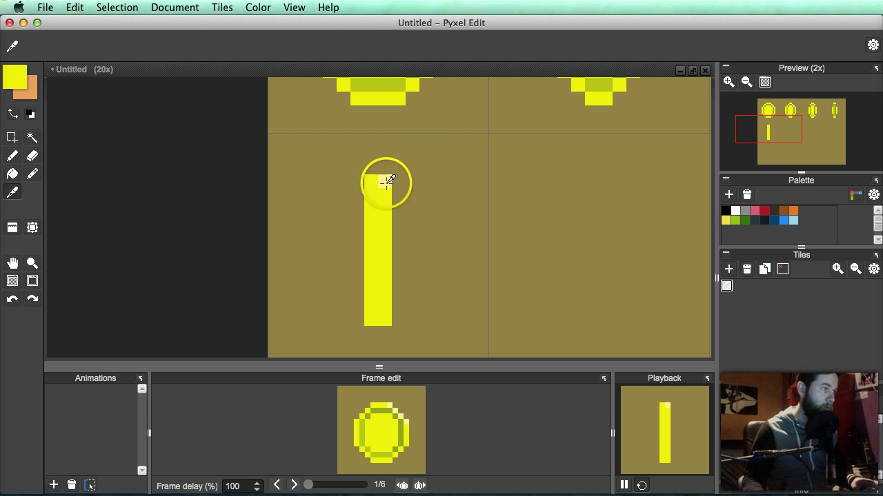
alt+click(384, 183)
key(super+z)
click(373, 176)
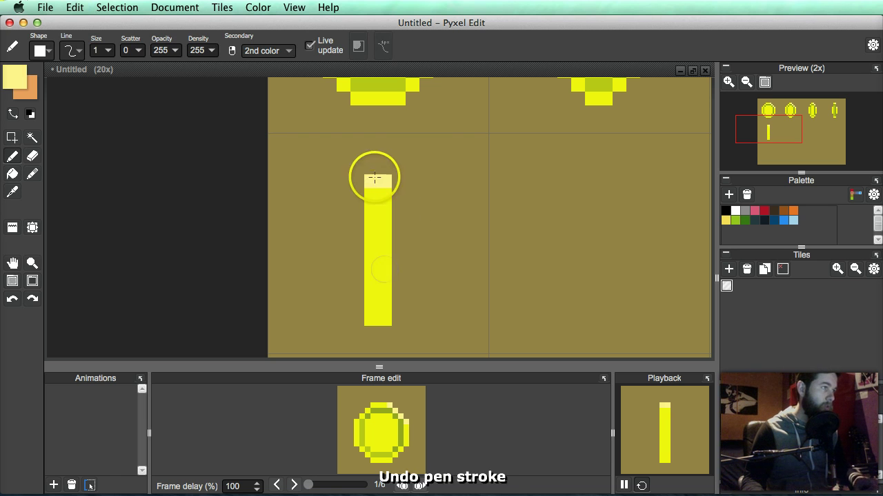
drag(385, 197, 386, 225)
Step: Duplicate the top row's fourth coin into the second tile of the second row
scroll(473, 269, down, 2)
alt+right_click(477, 266)
scroll(470, 266, up, 1)
key(space)
scroll(554, 196, down, 1)
drag(621, 260, 587, 274)
scroll(520, 254, up, 1)
drag(495, 238, 503, 289)
key(h)
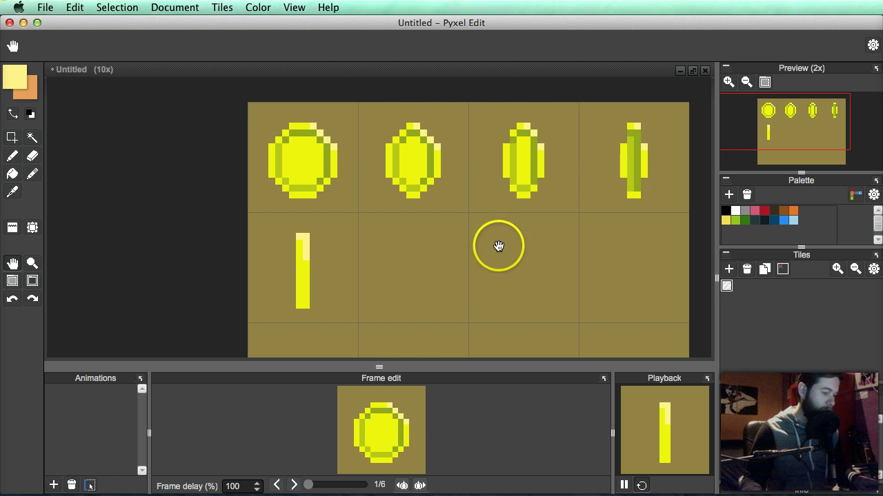
key(m)
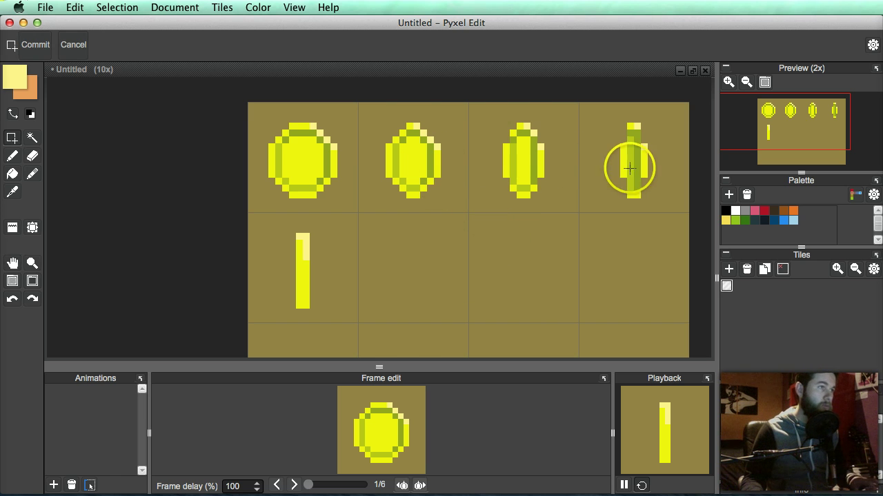
drag(639, 152, 420, 265)
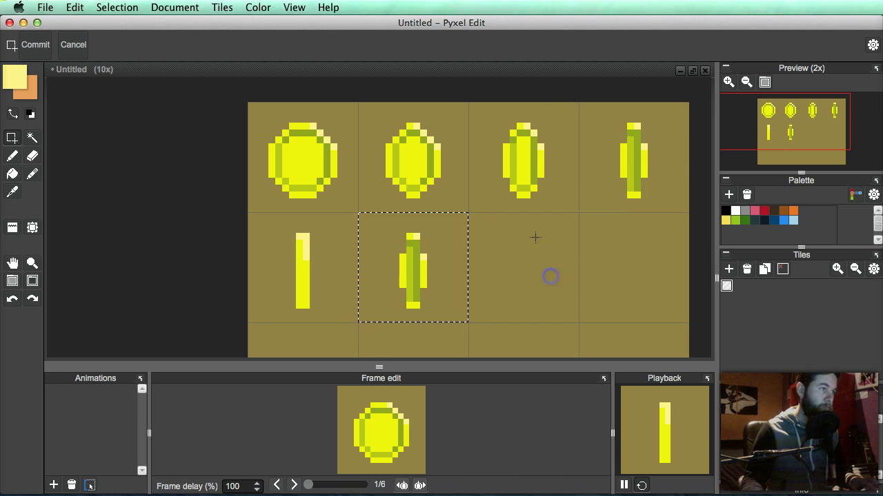
Step: Duplicate the top row's third and second coins into the third and fourth tiles of the second row
click(508, 151)
drag(524, 144, 524, 261)
click(612, 250)
drag(432, 146, 637, 259)
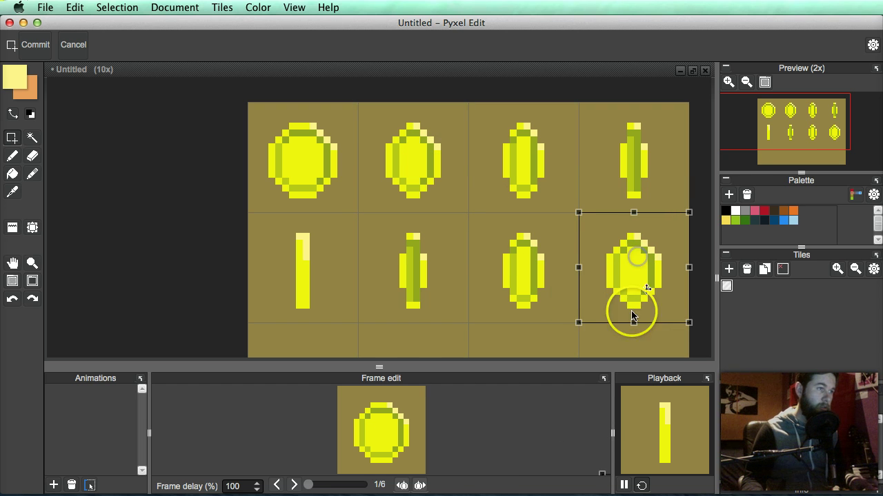
drag(578, 266, 575, 263)
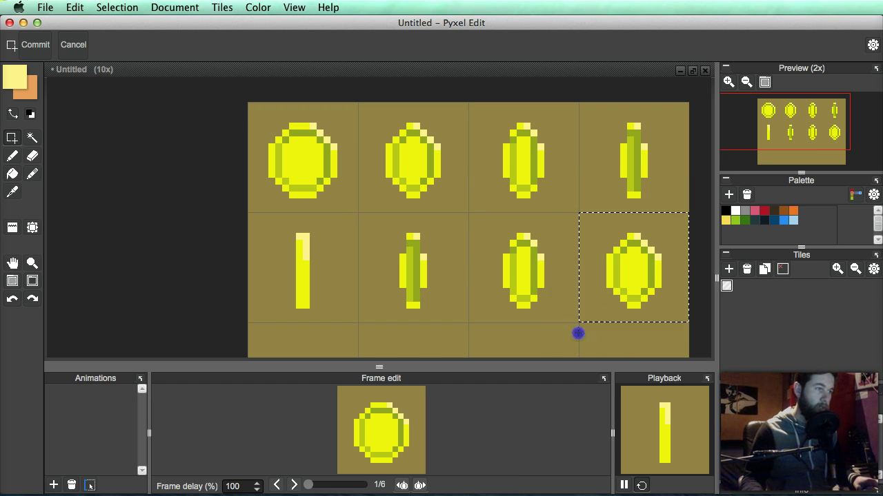
Step: Add a new animation to the coin sprite sheet
scroll(509, 292, down, 2)
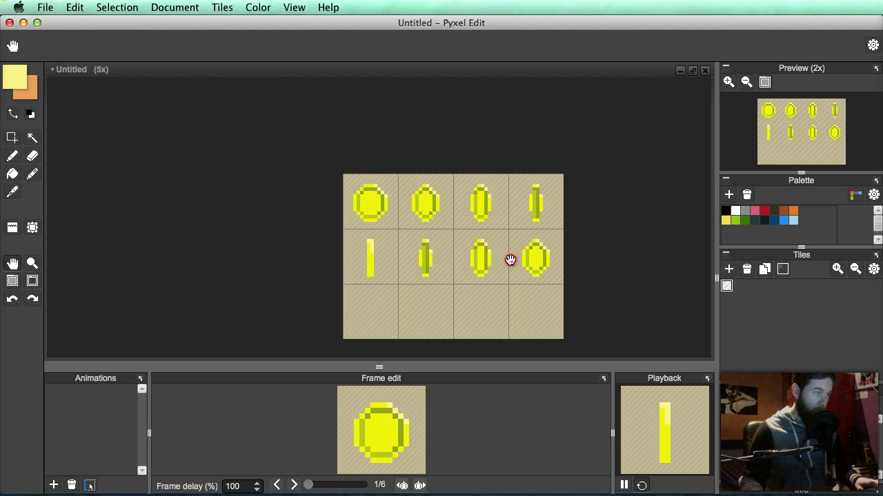
scroll(505, 254, up, 2)
scroll(506, 258, down, 2)
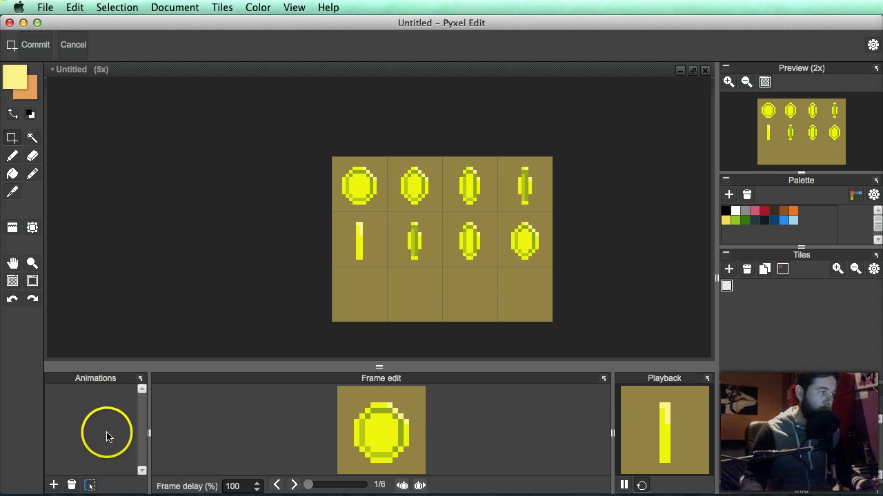
click(54, 485)
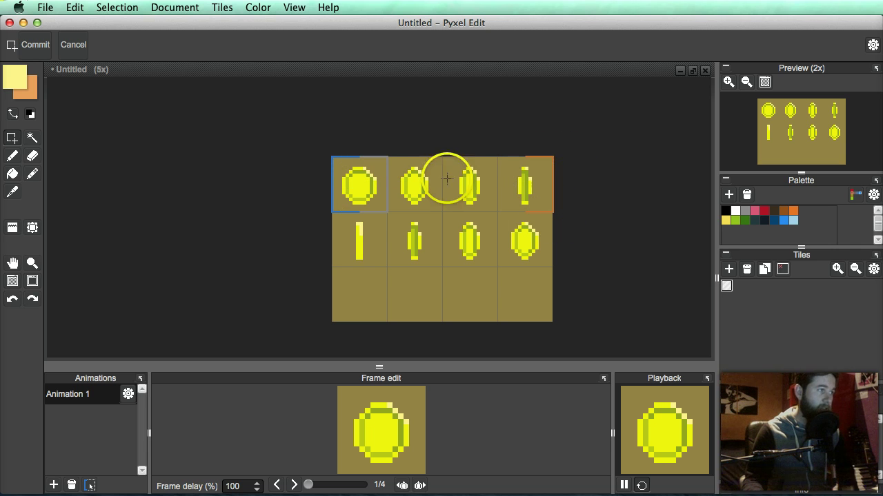
Step: Try to extend the animation's frame range on the canvas to the last coin of the second row
click(89, 486)
click(92, 486)
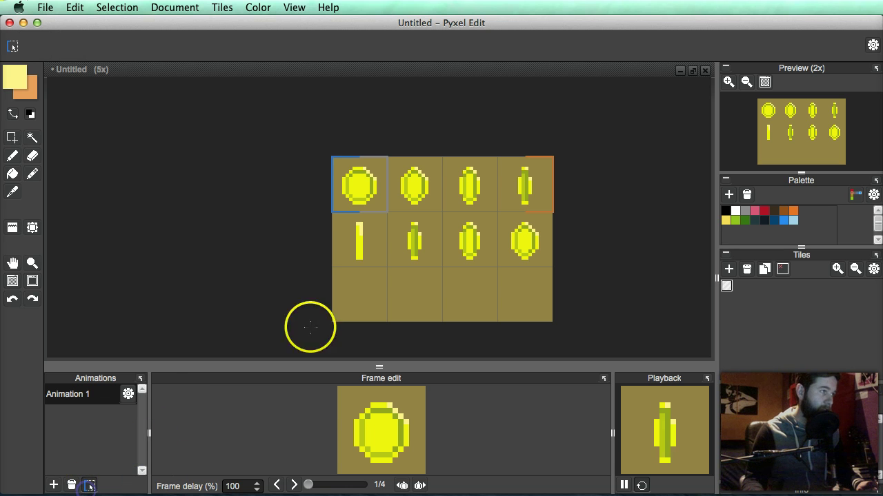
click(360, 192)
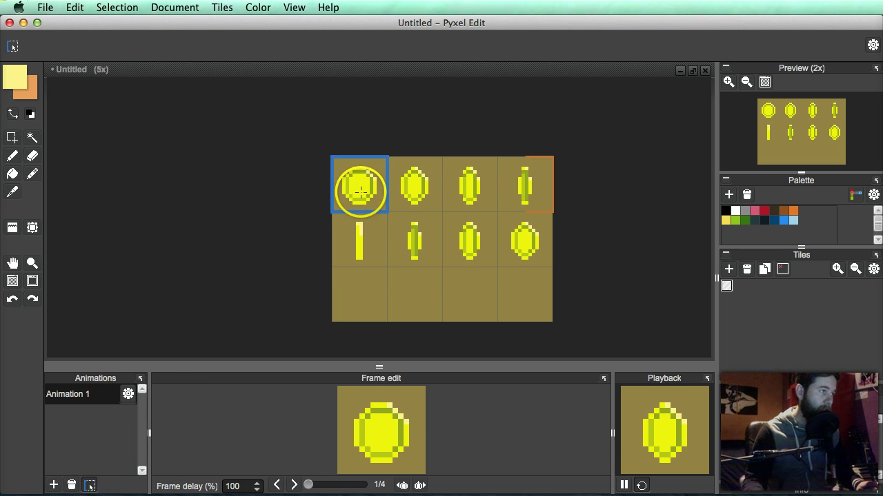
click(430, 197)
click(367, 195)
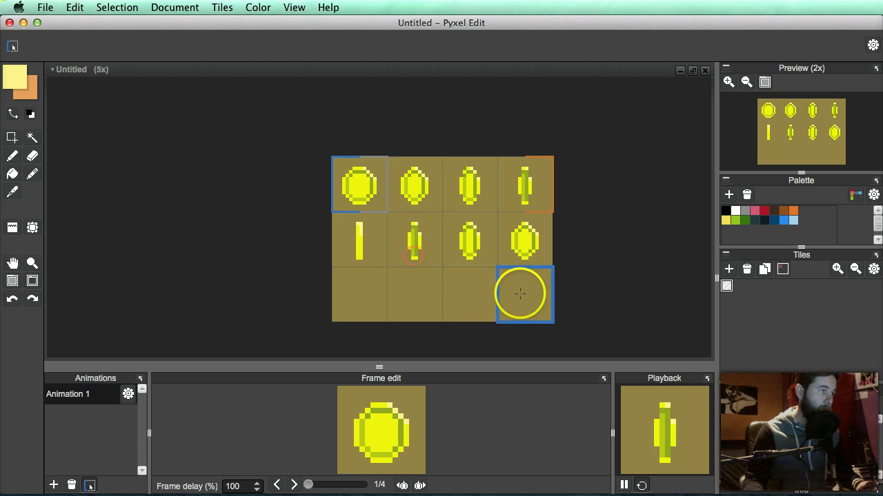
right_click(519, 246)
drag(519, 245, 536, 239)
click(473, 234)
click(473, 191)
click(534, 238)
drag(444, 199, 421, 184)
mouse_move(365, 185)
mouse_down()
mouse_move(392, 191)
mouse_move(351, 189)
mouse_up()
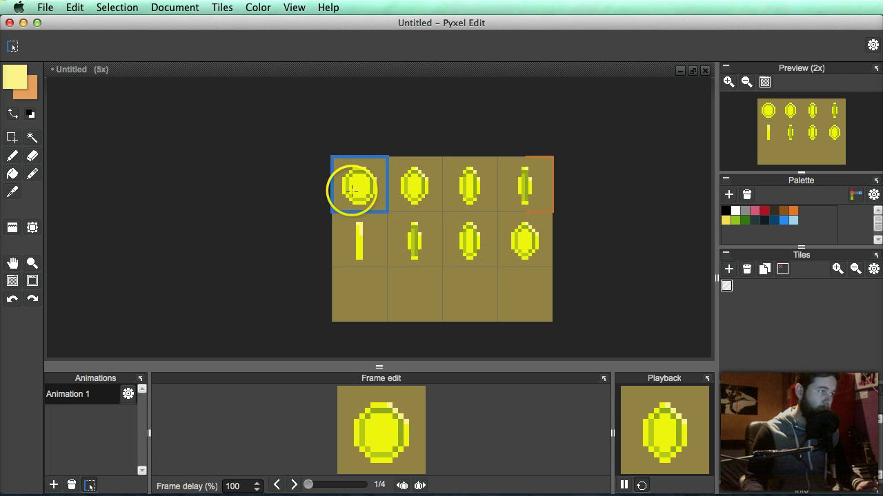
Step: Set the coin animation's length to 8 frames in its settings
click(128, 394)
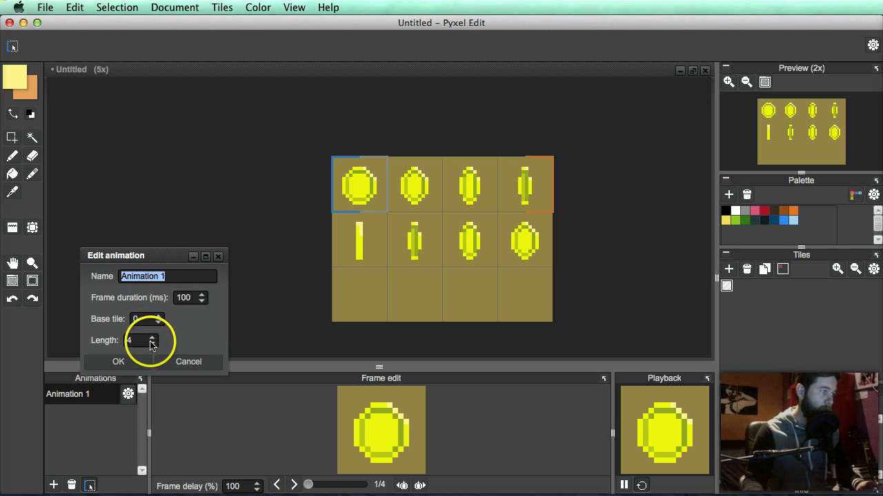
key(BackSpace)
text(8)
click(141, 361)
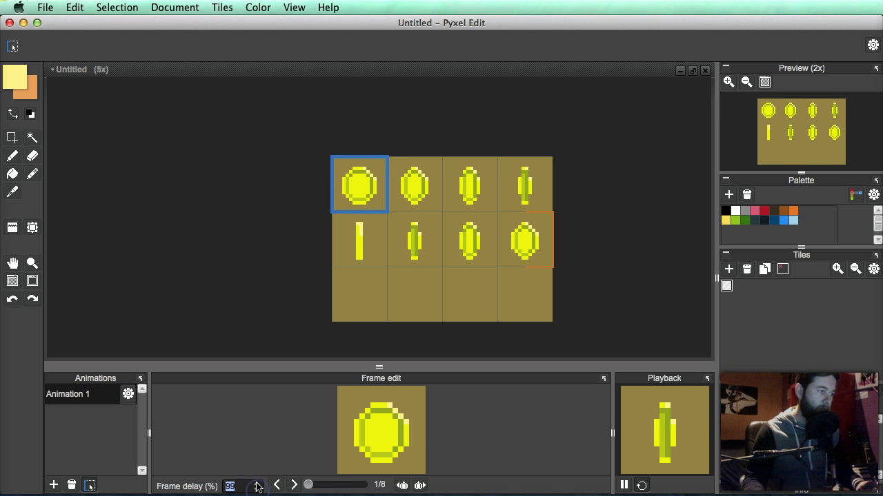
Step: Set the frame delay to 50% for each of the first four frames of the animation
click(296, 485)
click(276, 485)
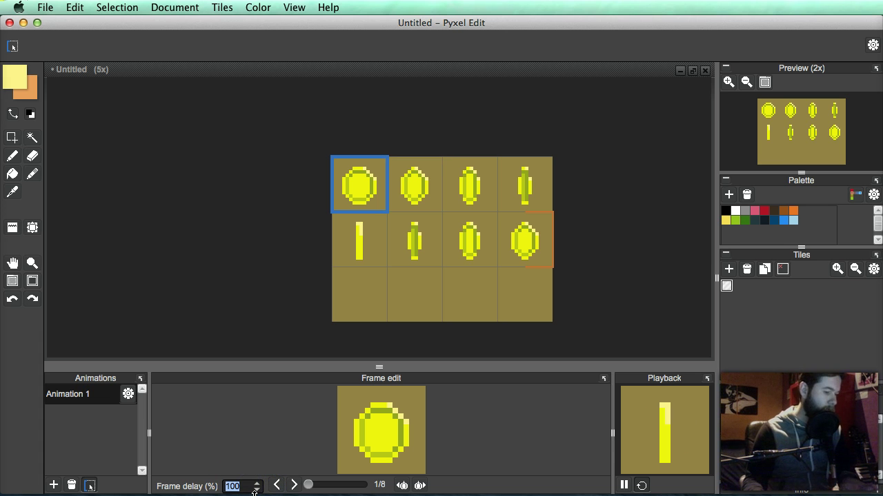
click(293, 486)
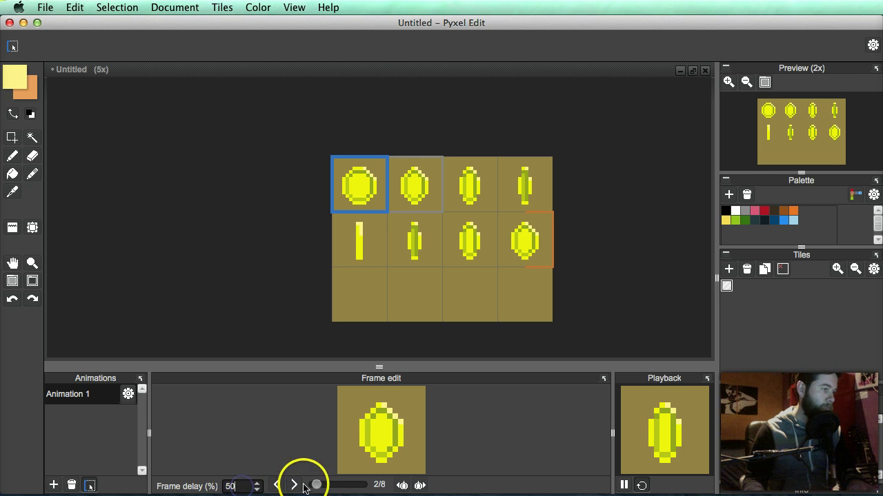
click(295, 486)
click(294, 486)
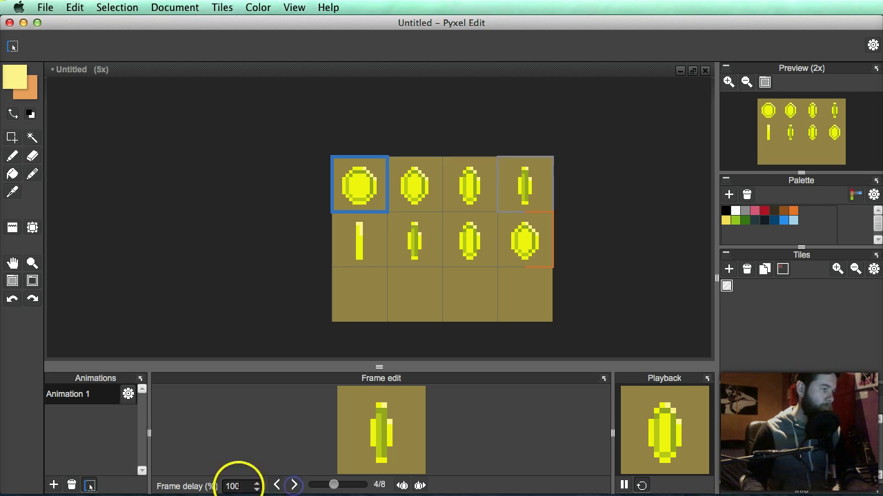
click(293, 486)
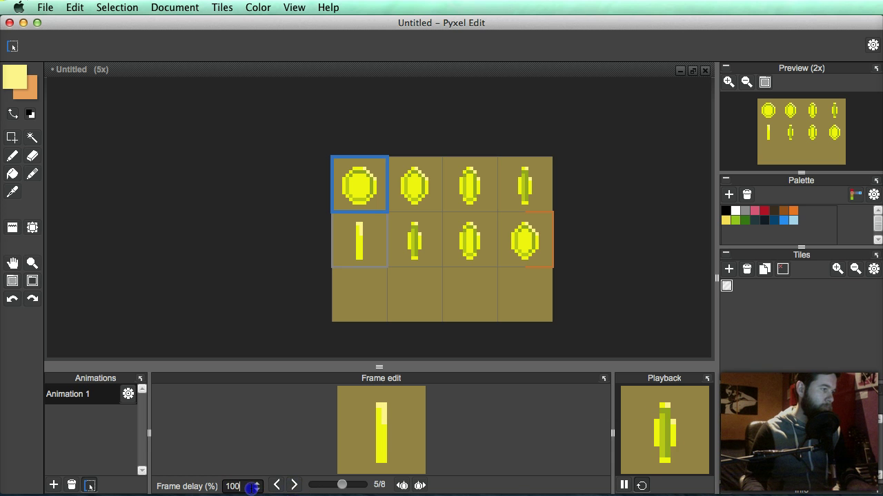
Step: Set the frame delay to 50% for frames five through eight and return to the first frame
click(294, 486)
text(50)
click(294, 486)
text(50)
click(293, 487)
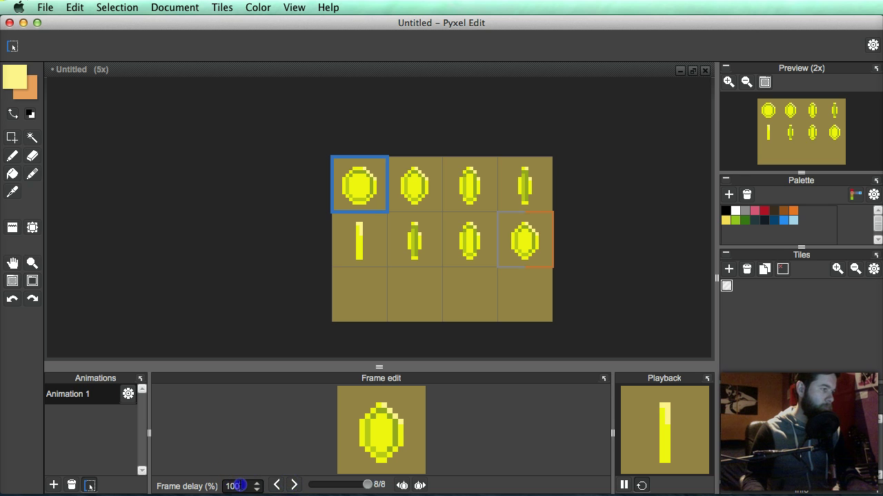
text(50)
click(293, 486)
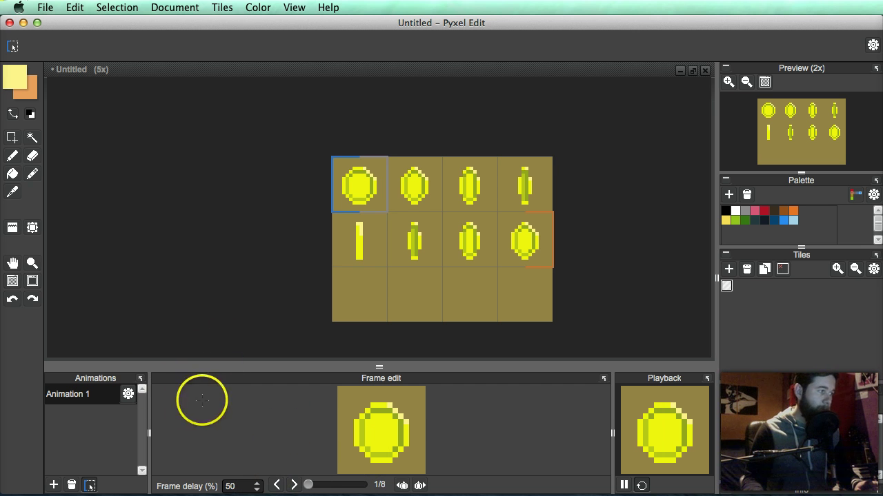
Step: Rename the coin animation to "spin" in its settings
click(91, 394)
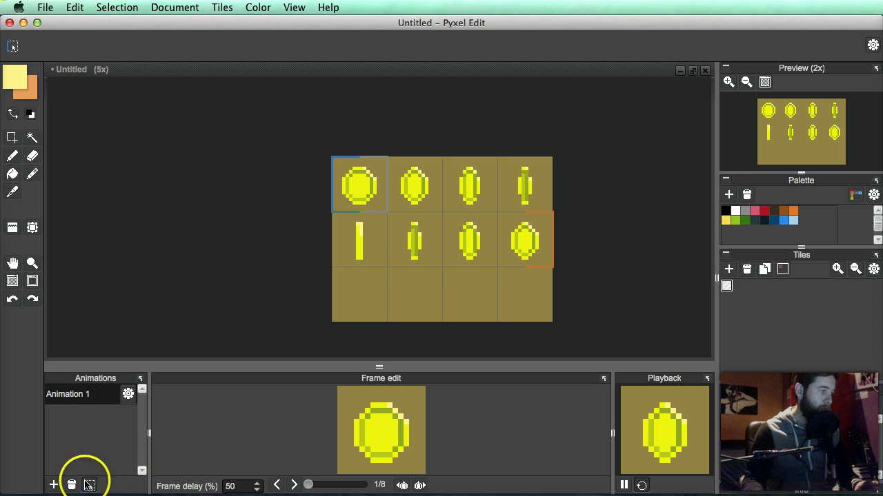
click(128, 394)
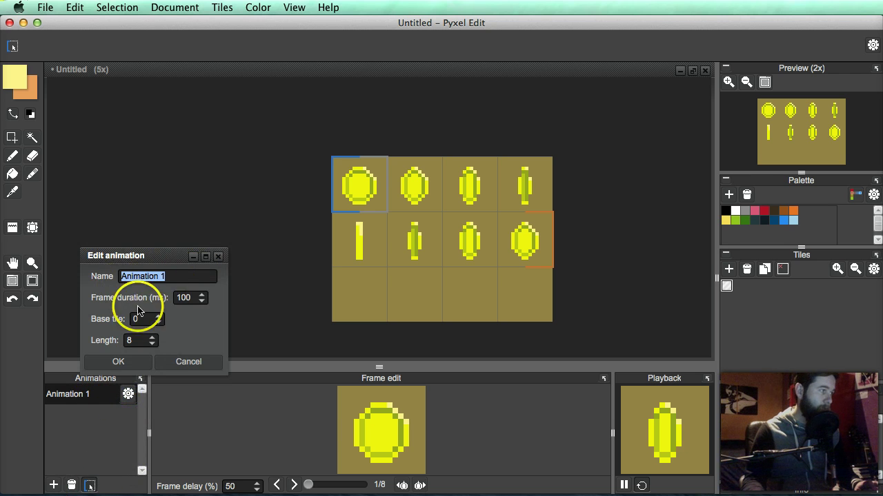
click(128, 362)
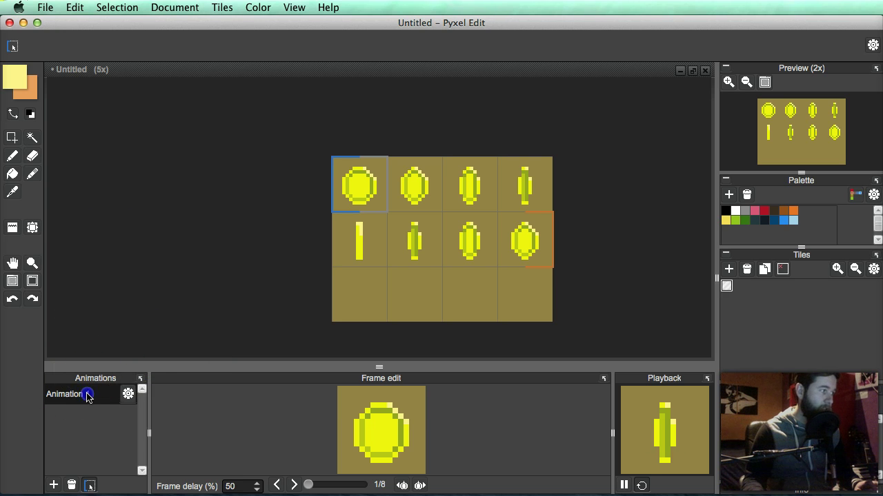
click(128, 394)
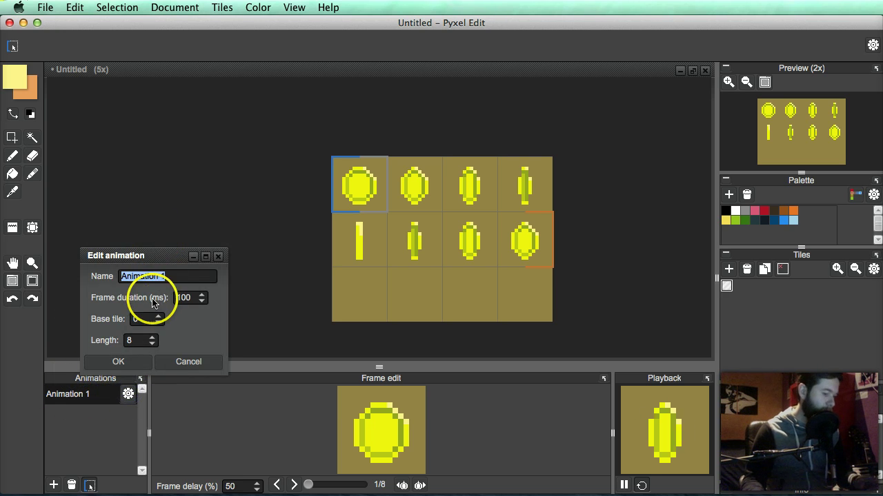
text(spoi)
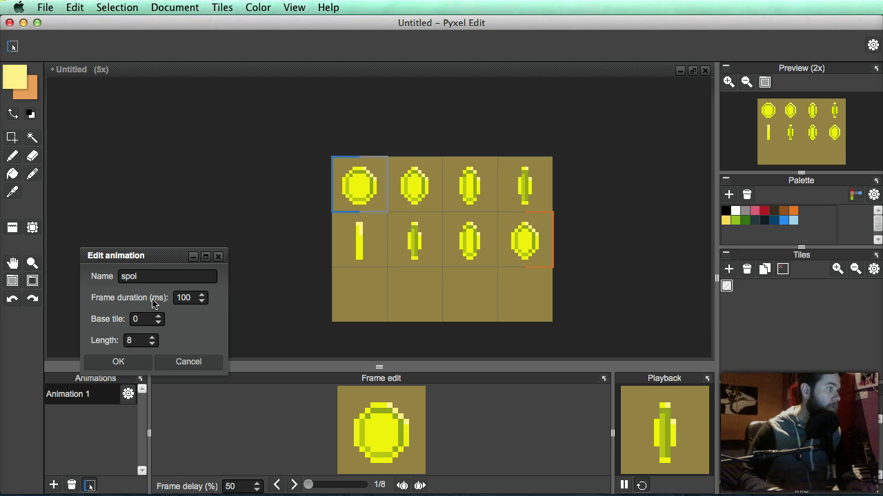
text(in)
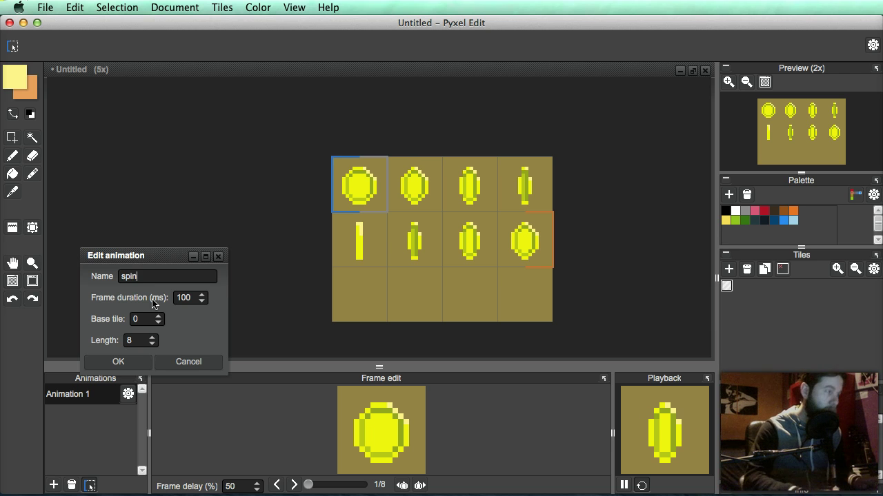
key(Return)
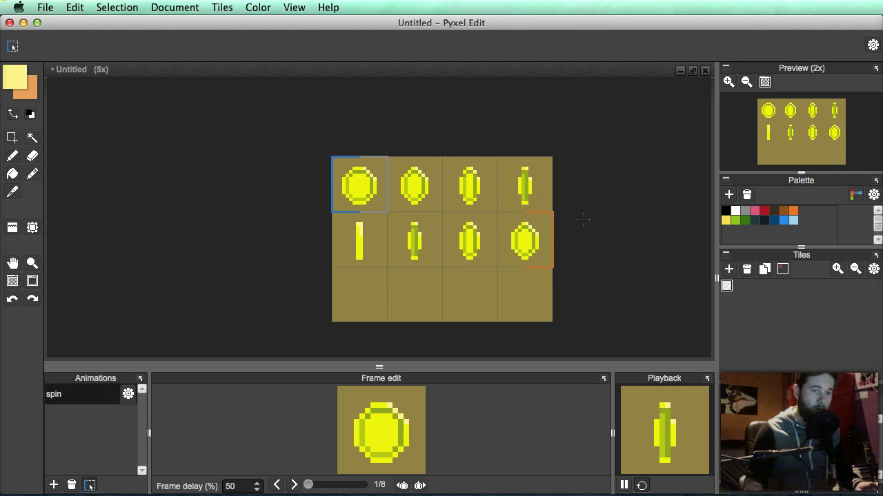
drag(570, 207, 608, 188)
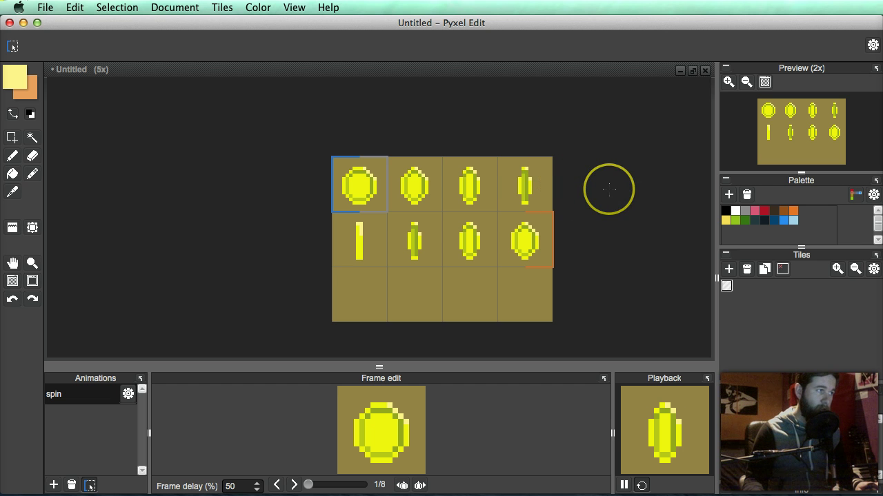